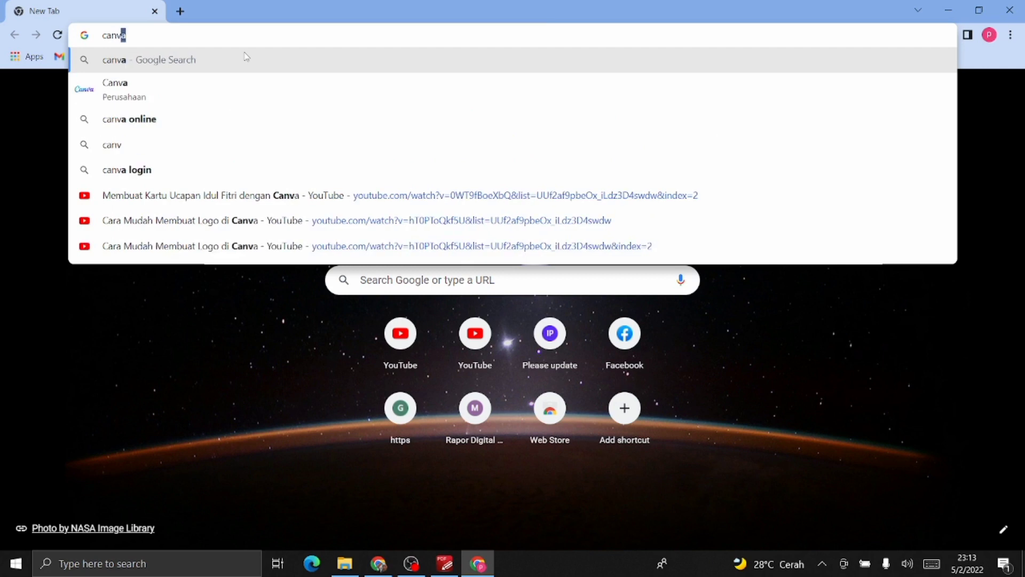
- Open canva.com and log in with the first listed Google account
text(com)
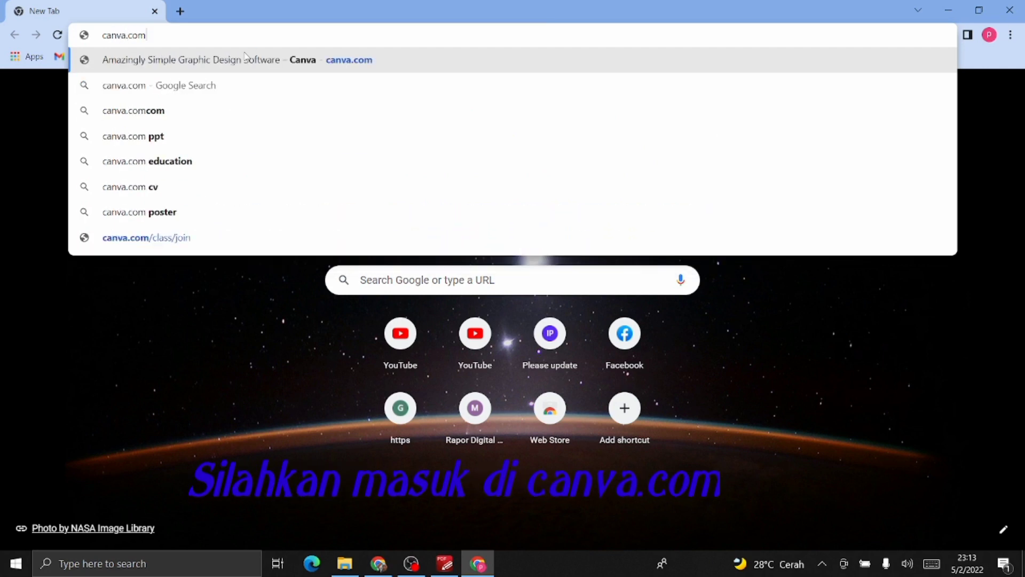
key(Return)
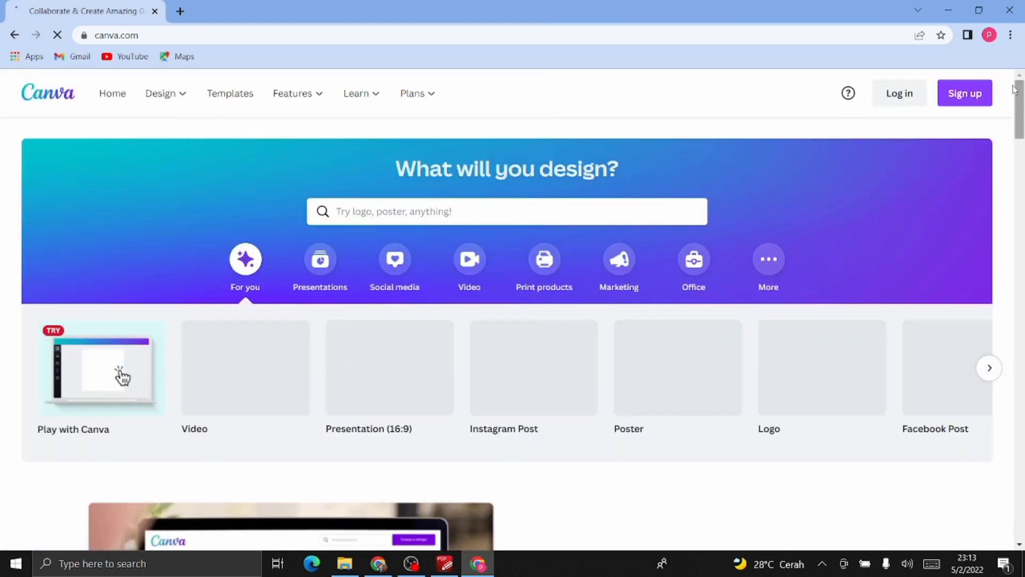
click(901, 100)
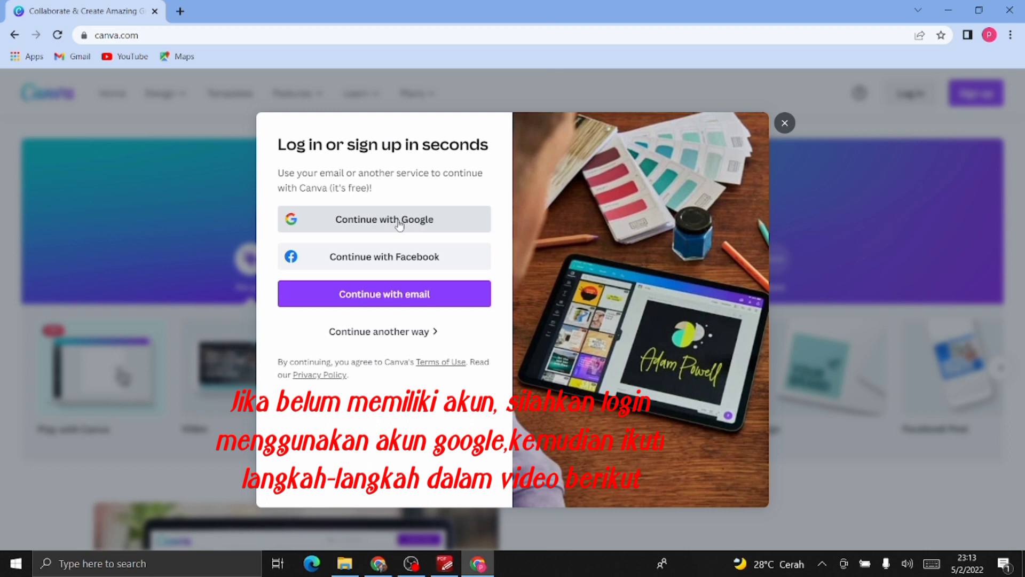
click(399, 220)
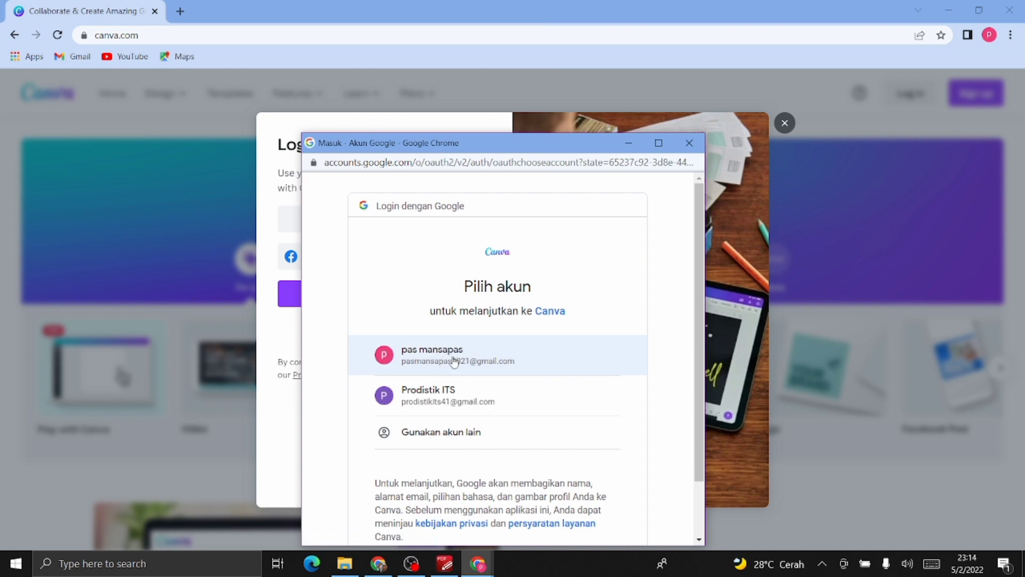
click(455, 361)
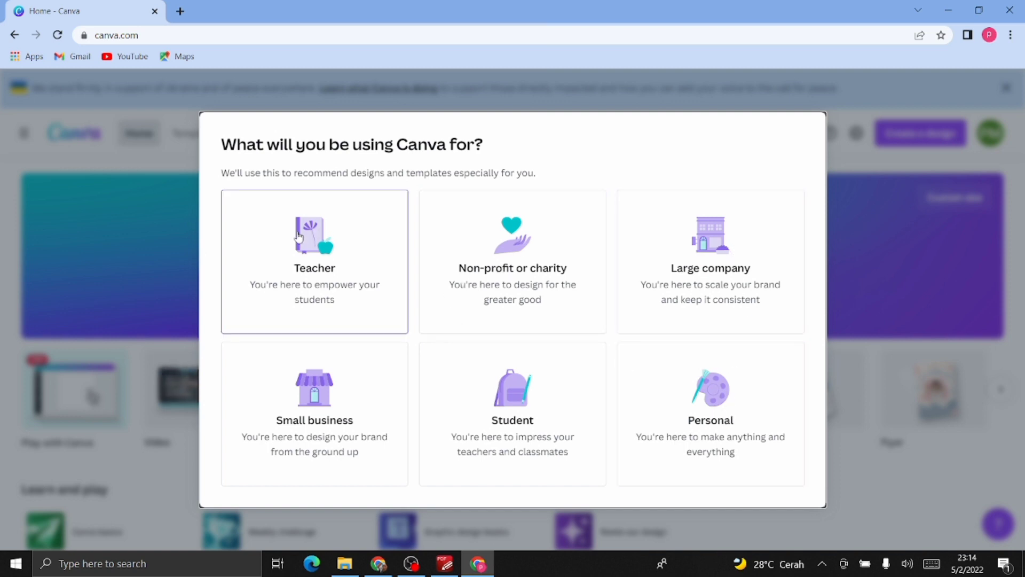
- Complete the onboarding as a Teacher, skipping the Canva for Education offer and team invitations and declining the email subscription
click(322, 262)
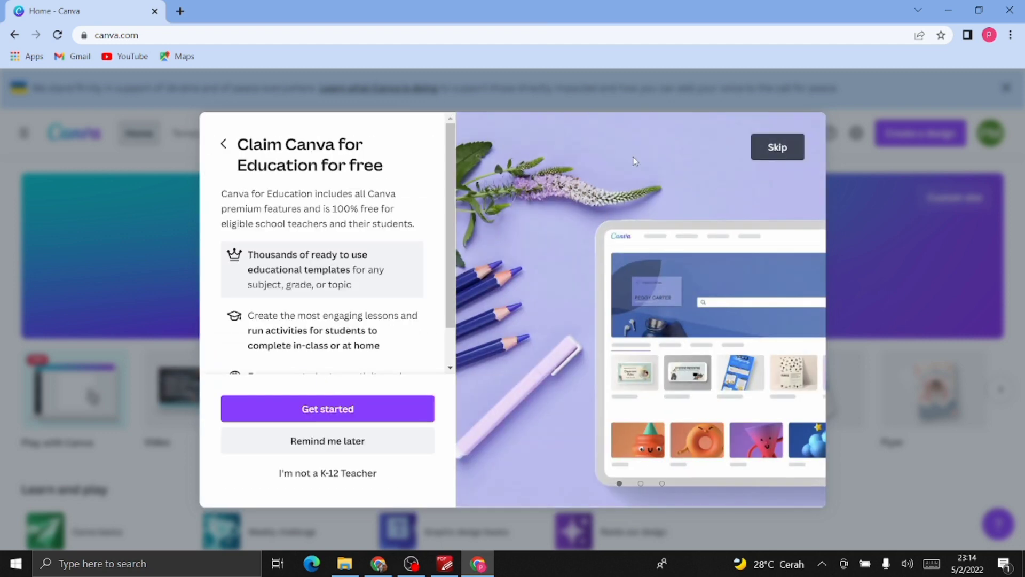
click(784, 151)
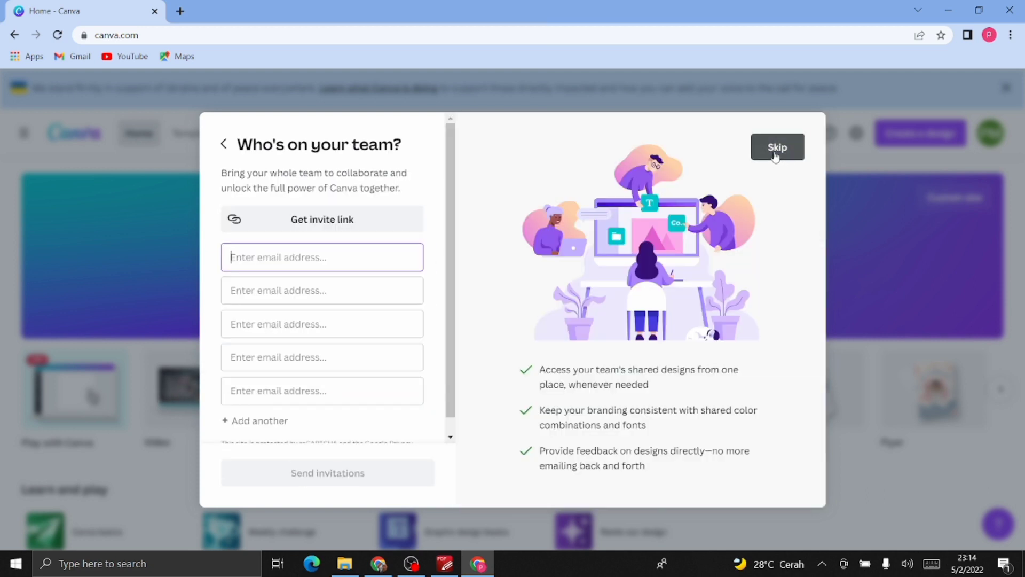
click(771, 154)
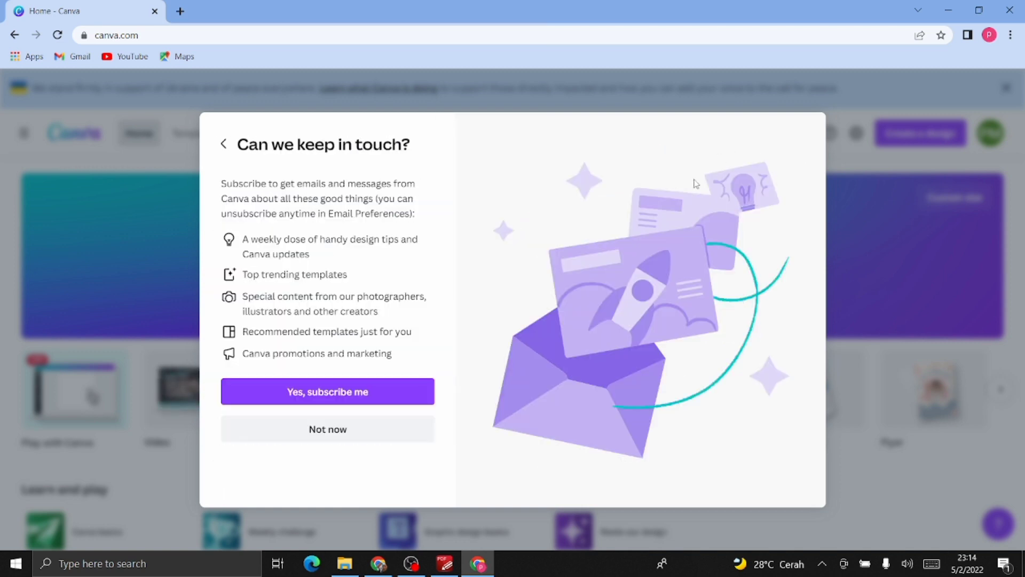
click(314, 427)
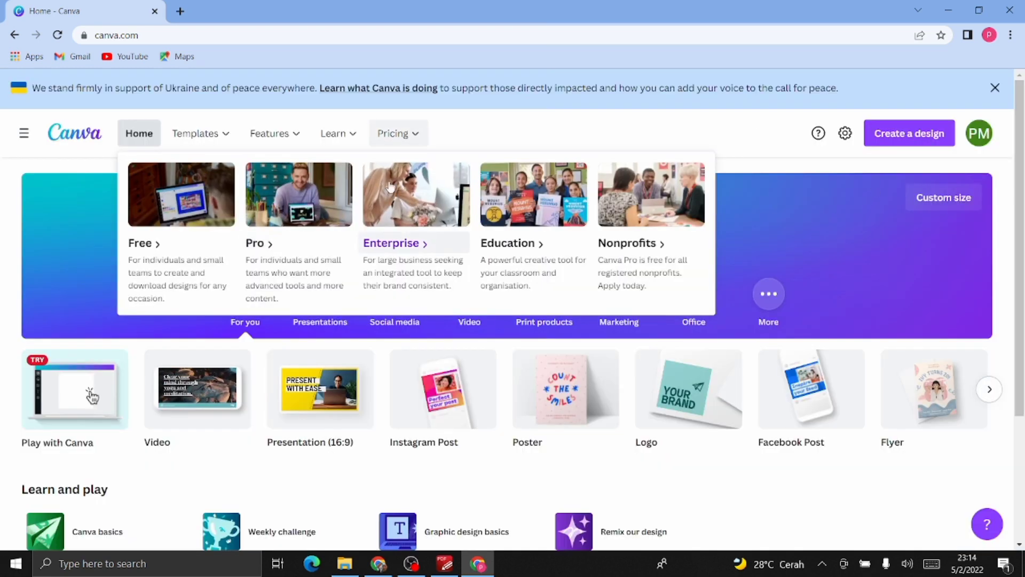
- Create a blank Presentation (16:9) design from the Presentations category and skip the introductory tour
mouse_move(340, 137)
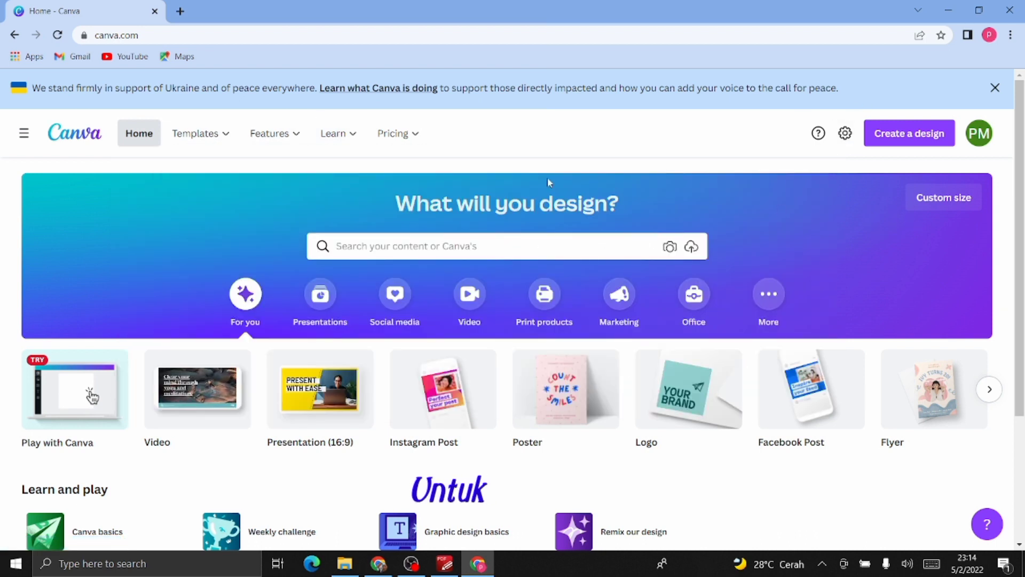
click(319, 302)
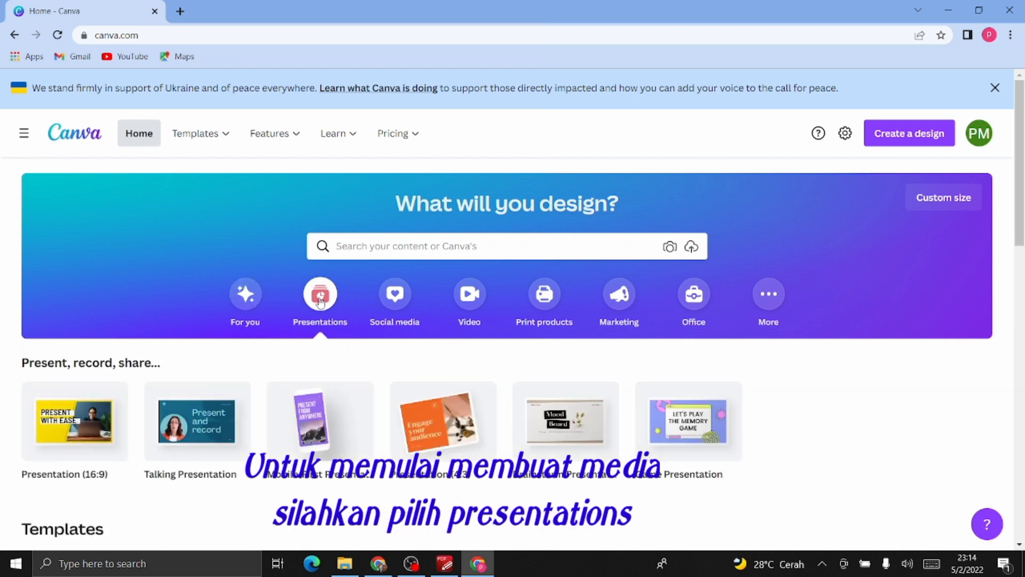
mouse_move(536, 426)
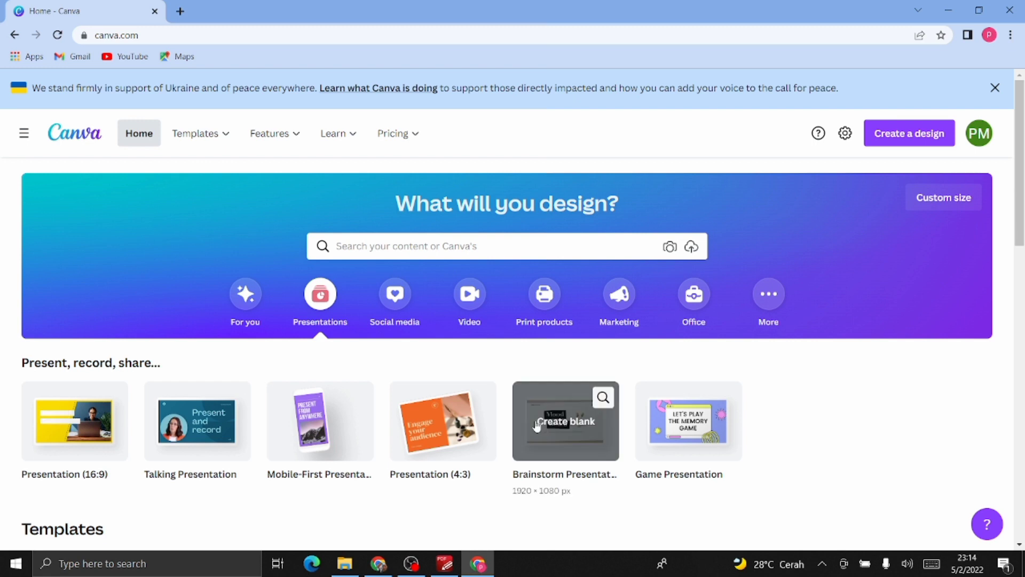
mouse_move(60, 438)
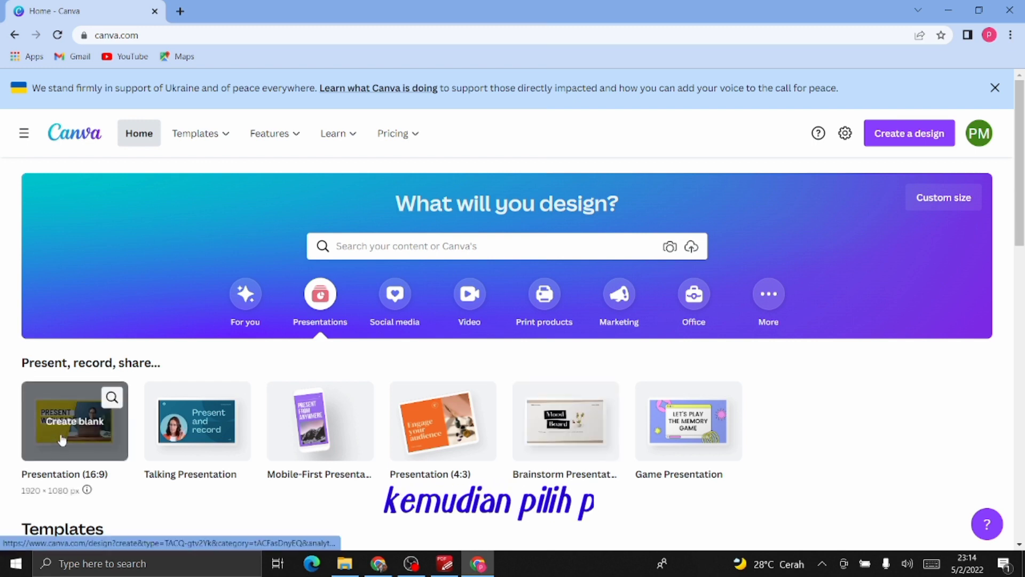
click(62, 439)
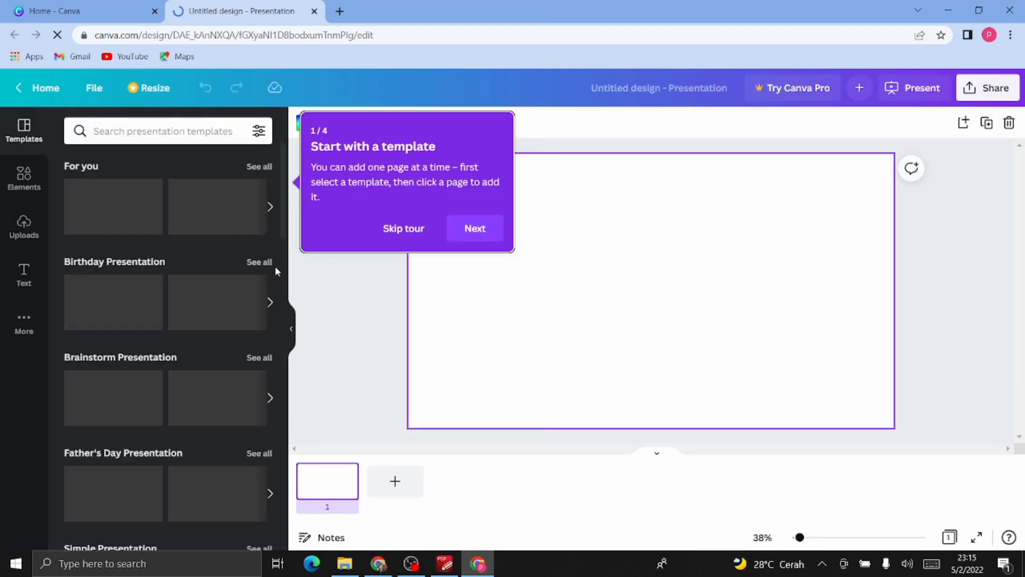
click(409, 228)
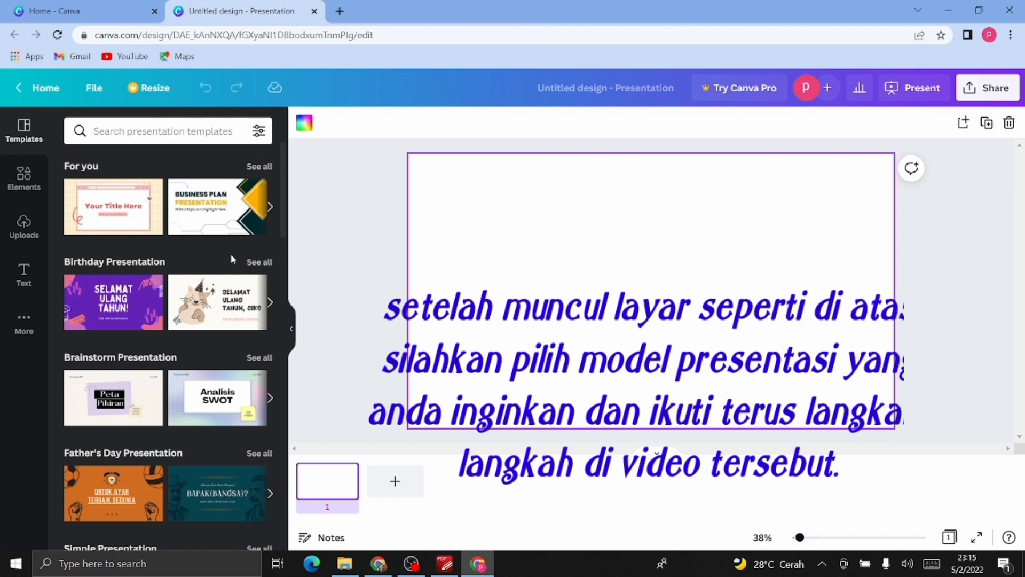
- Apply the cover page of the Education Presentation template "Presentasi Kuis Bahasa Indonesia Kolase Kuning dan Abu-Abu" to page 1
scroll(228, 262, down, 5)
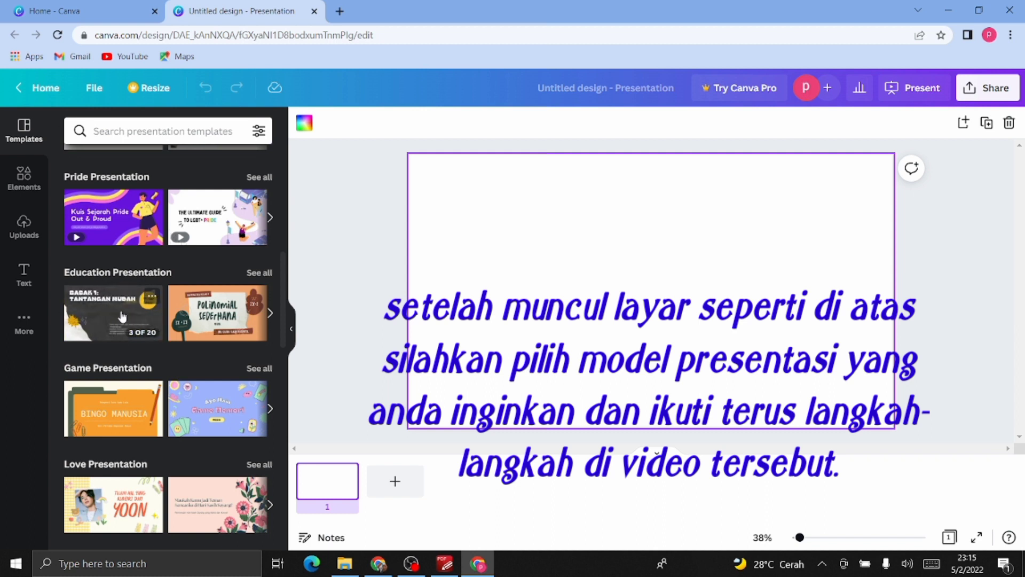
click(270, 313)
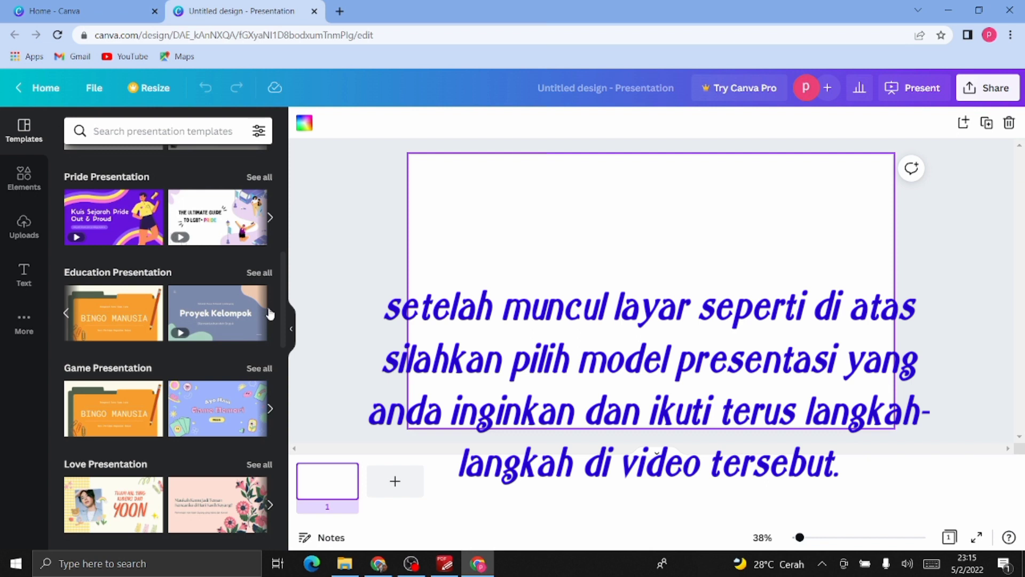
click(270, 313)
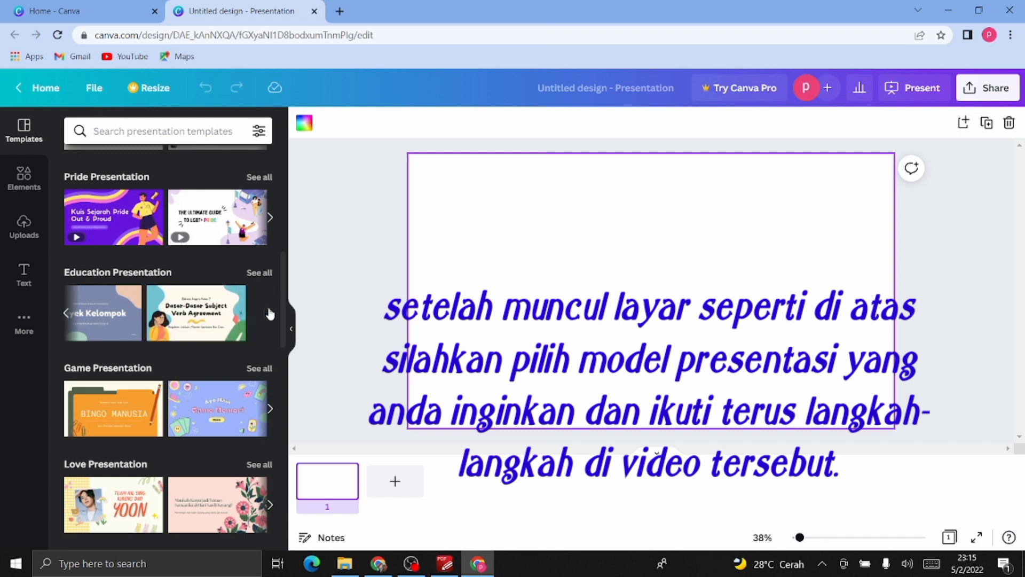
click(66, 316)
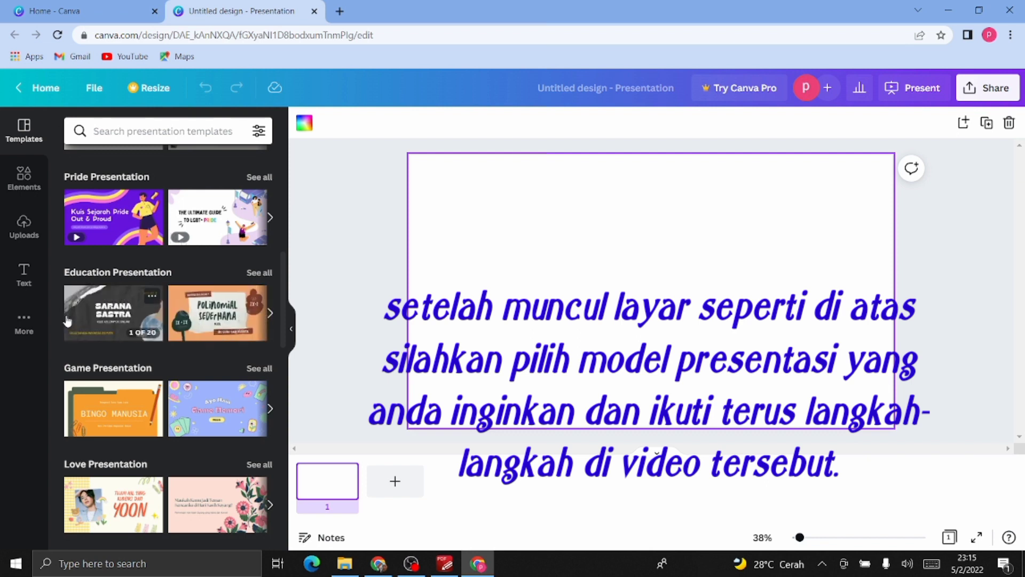
click(100, 319)
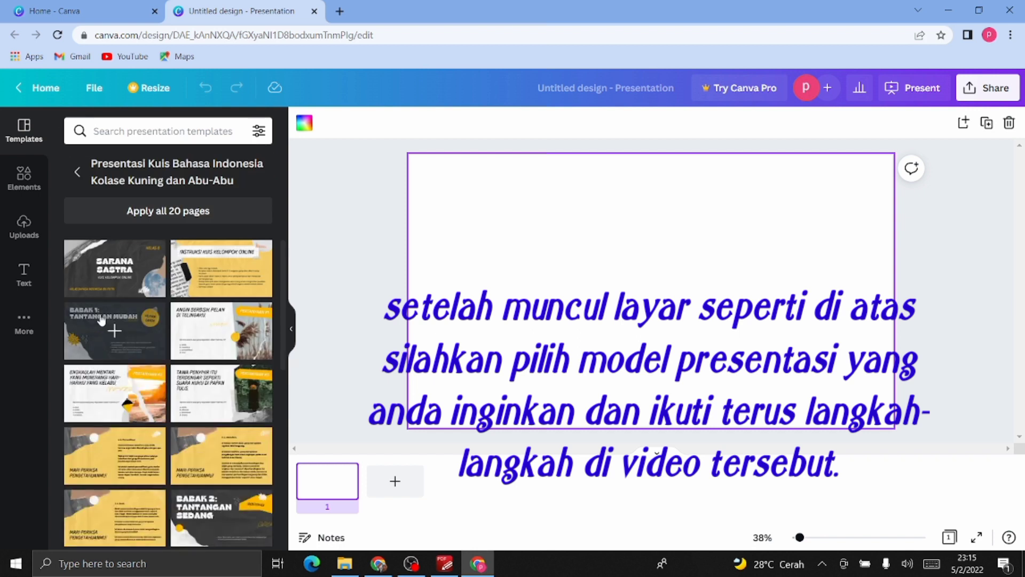
click(122, 275)
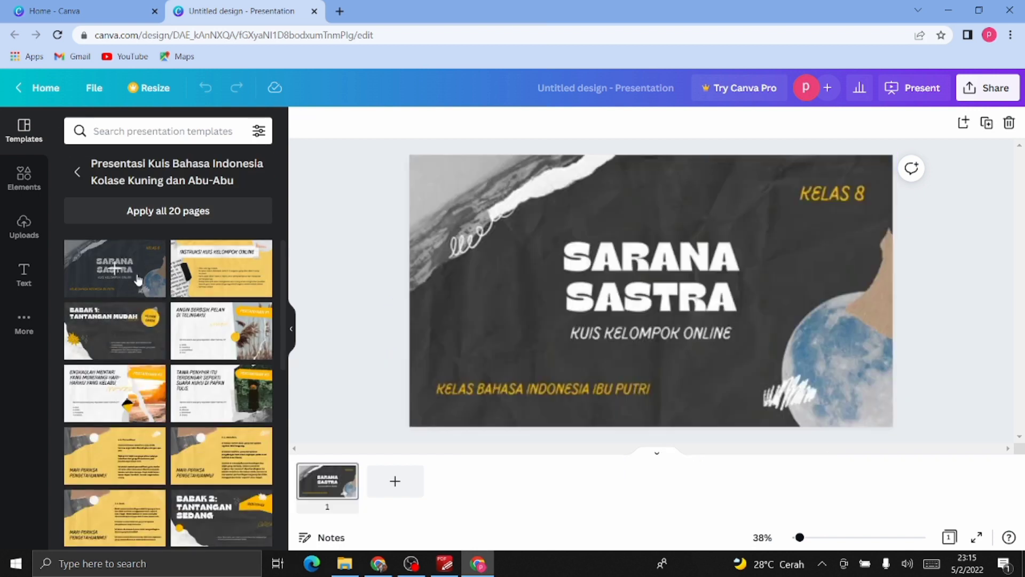
- Change the class label on the cover slide to "KELAS 10"
click(645, 263)
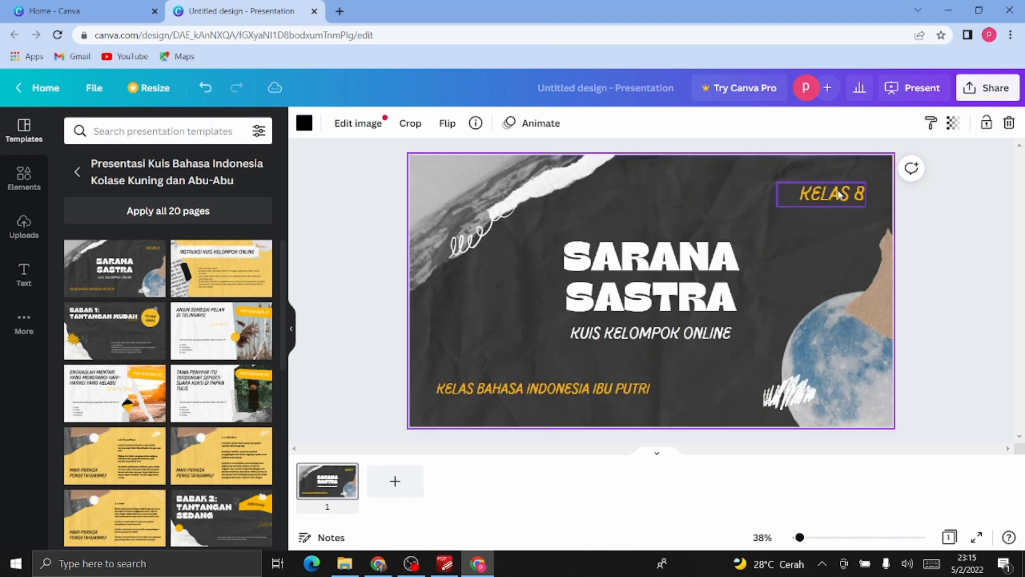
click(857, 194)
click(858, 193)
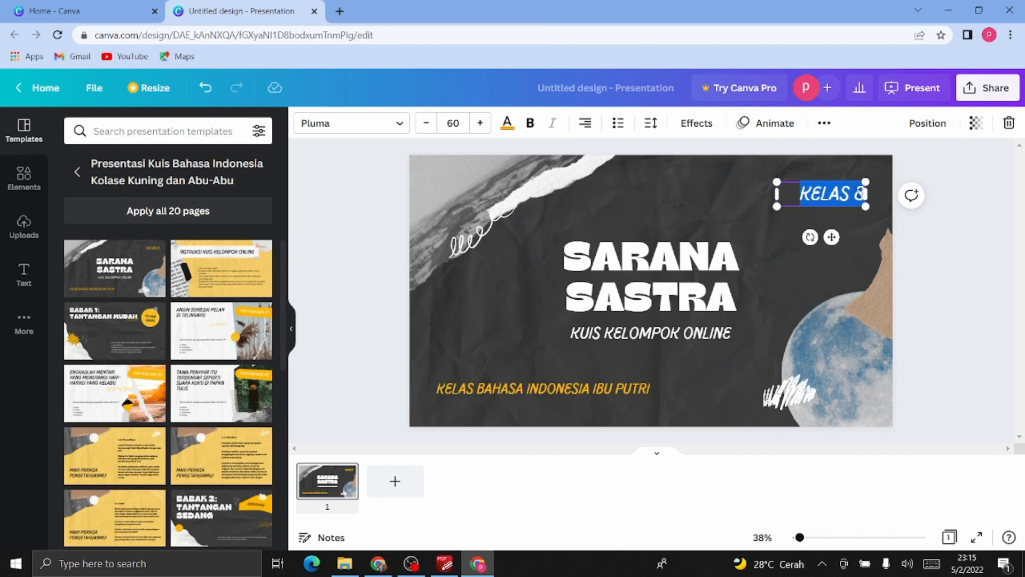
double_click(859, 194)
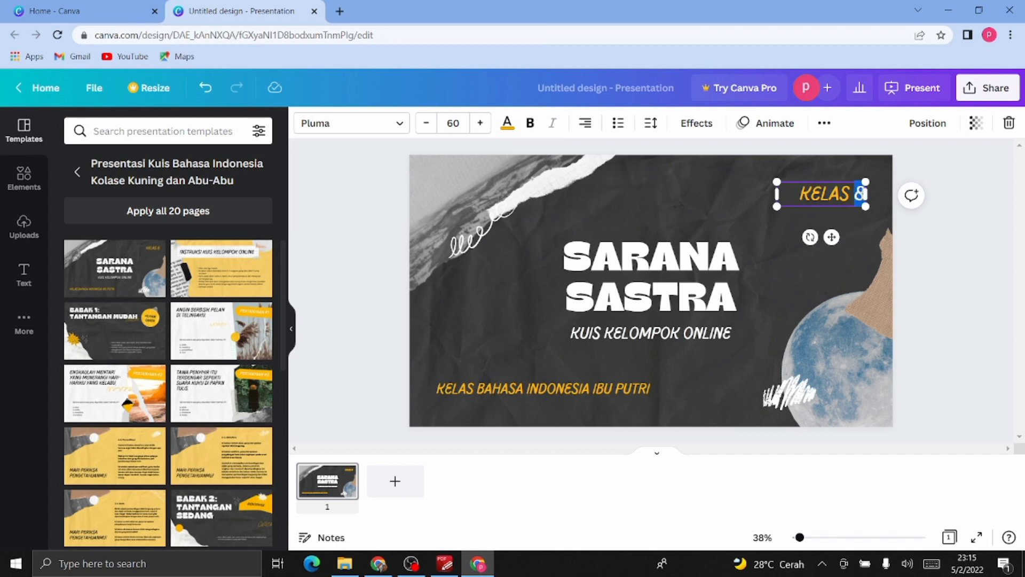
text(10)
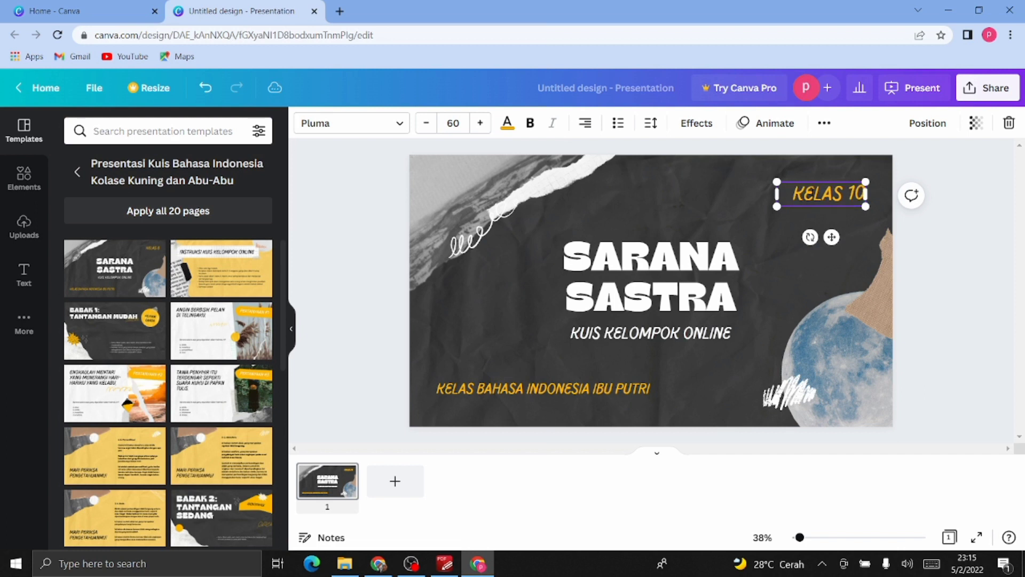
- Set the font of the whole class label to Bukhari Script
drag(793, 193, 865, 198)
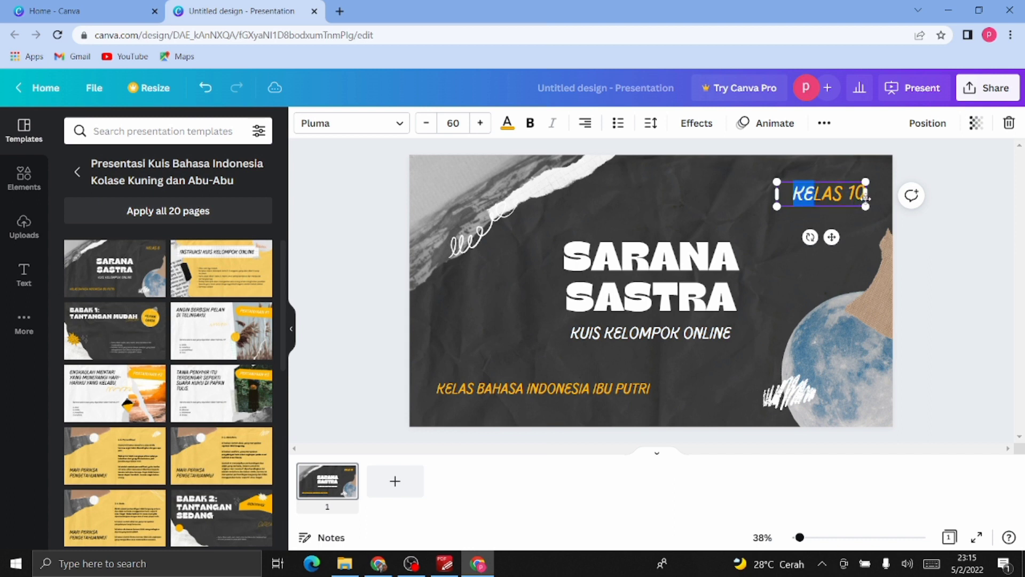
drag(793, 194, 594, 109)
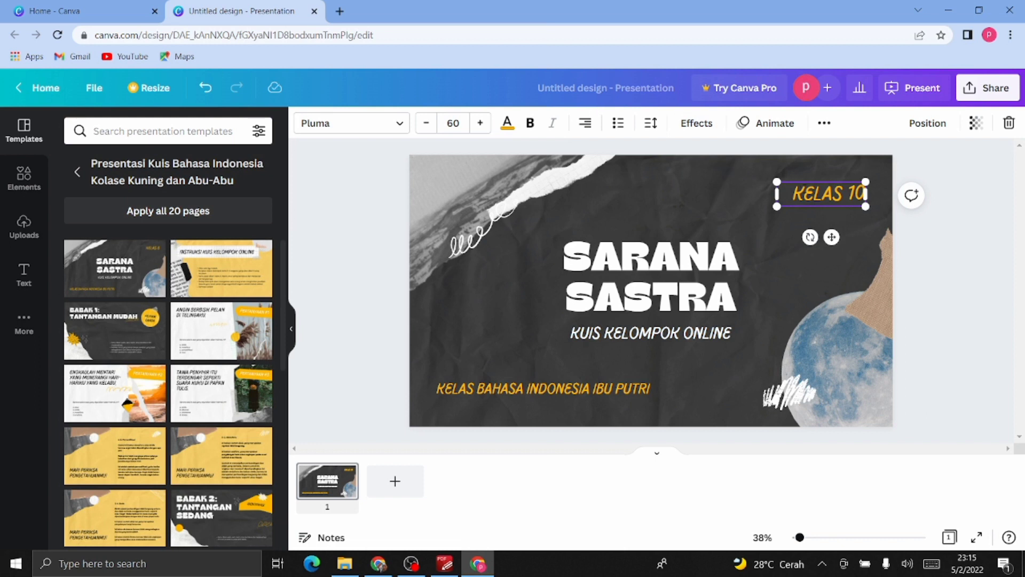
drag(794, 193, 864, 196)
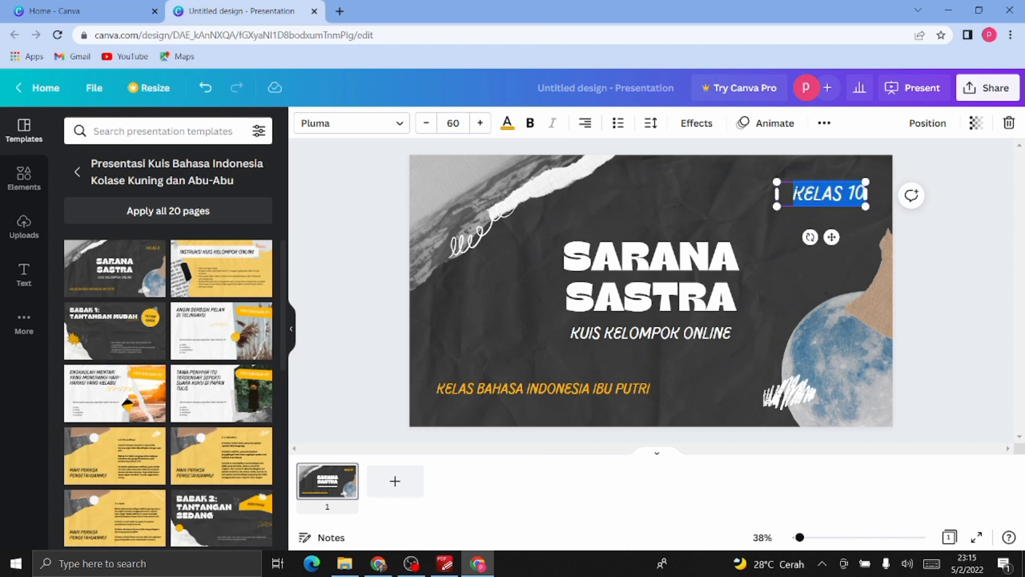
click(405, 123)
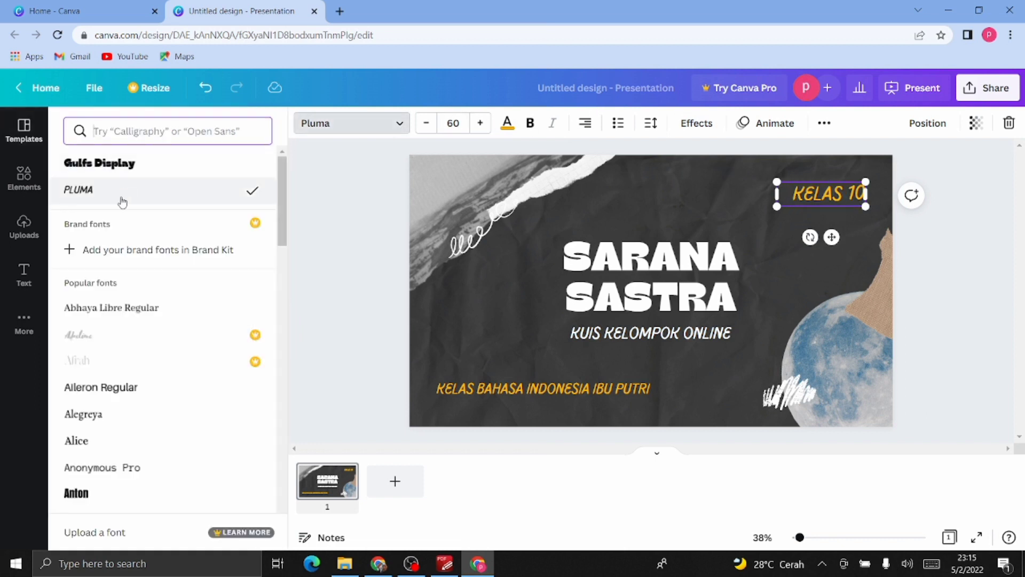
scroll(94, 390, down, 5)
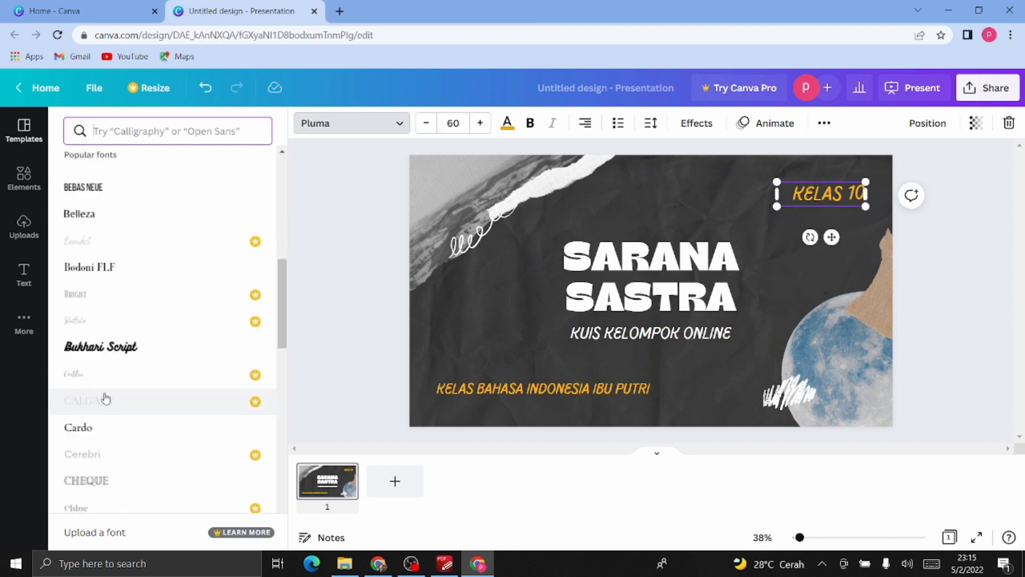
click(107, 351)
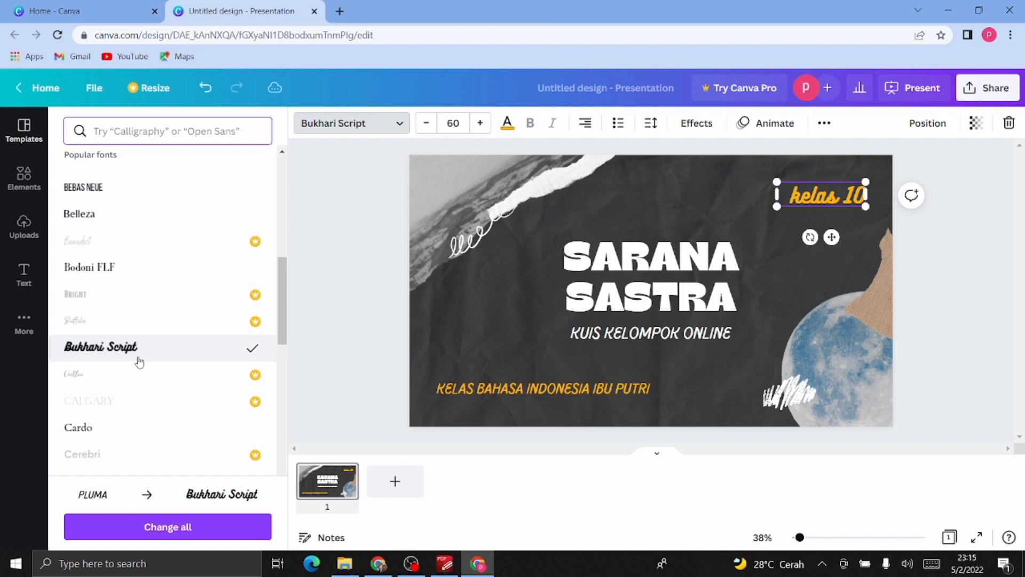
- Replace the main title on the cover slide with "TEKS LAPORAN HASIL OBSERVASI", dismissing the ungroup hint
click(755, 280)
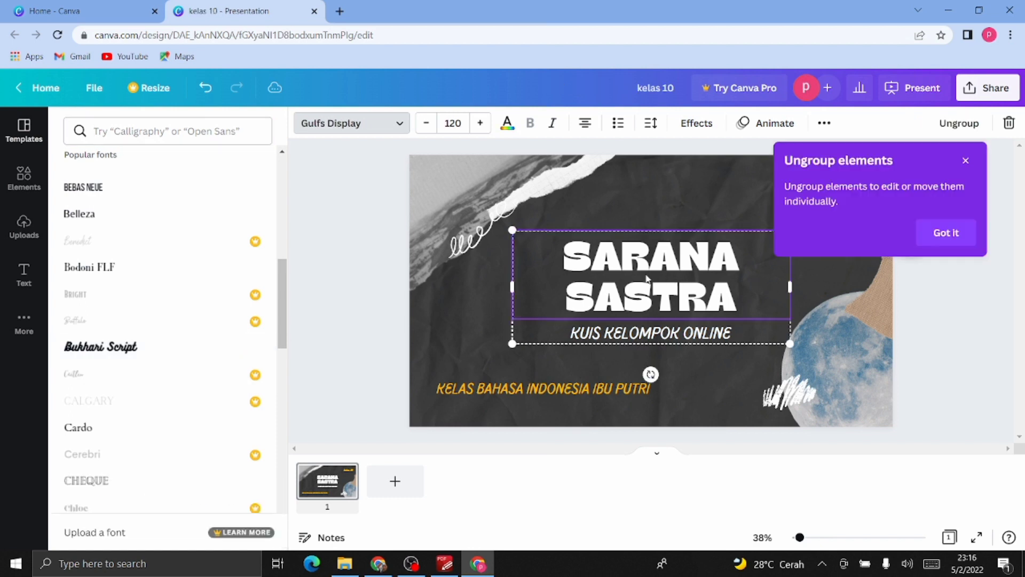
click(965, 160)
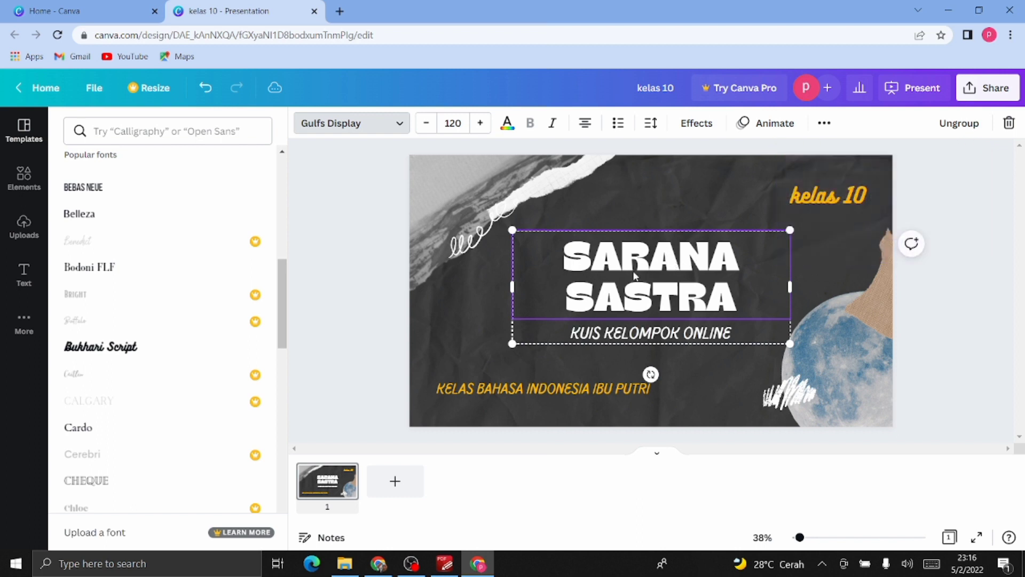
double_click(575, 267)
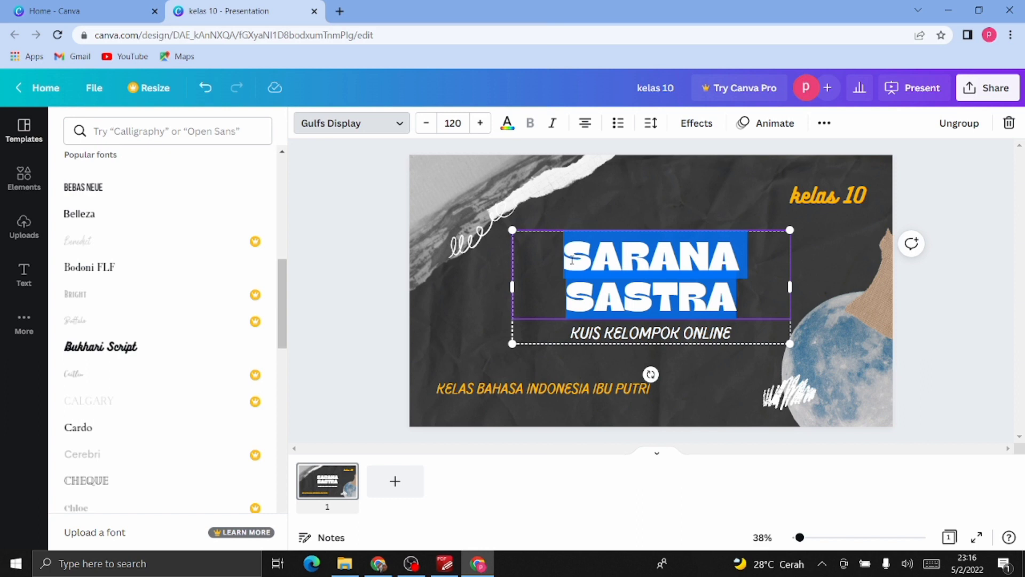
text(TEKS)
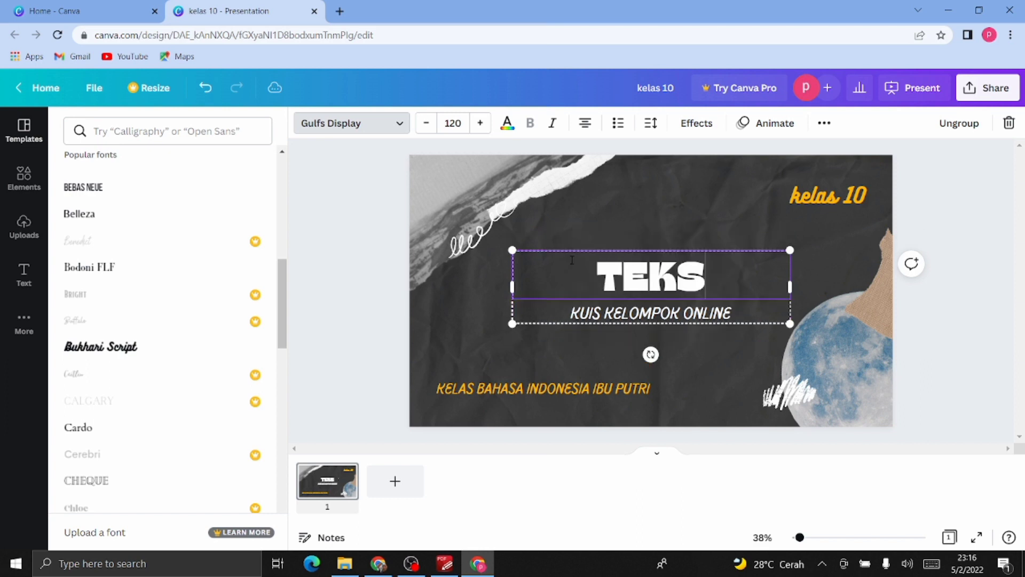
text( LAPORAN)
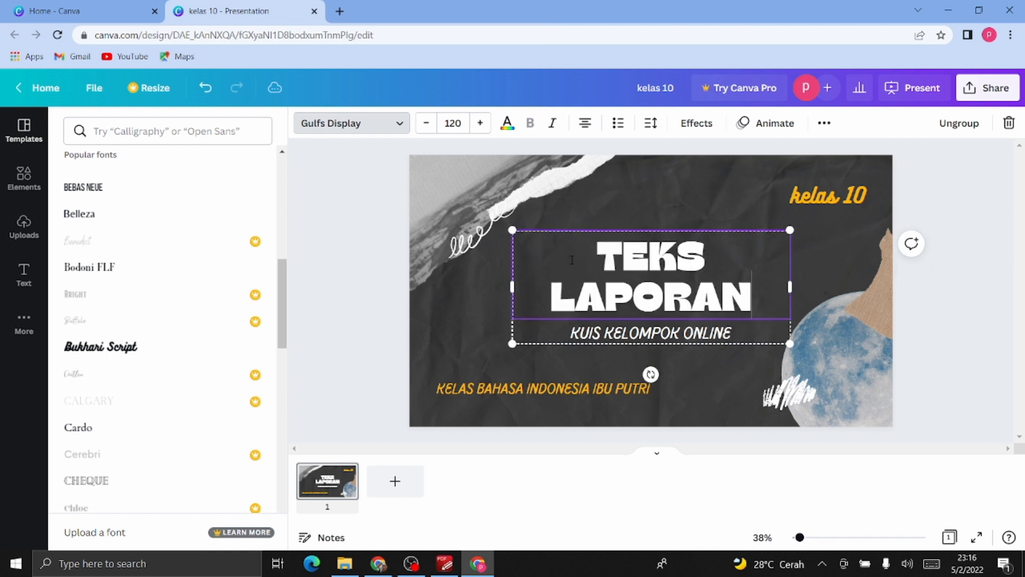
text( HASIL)
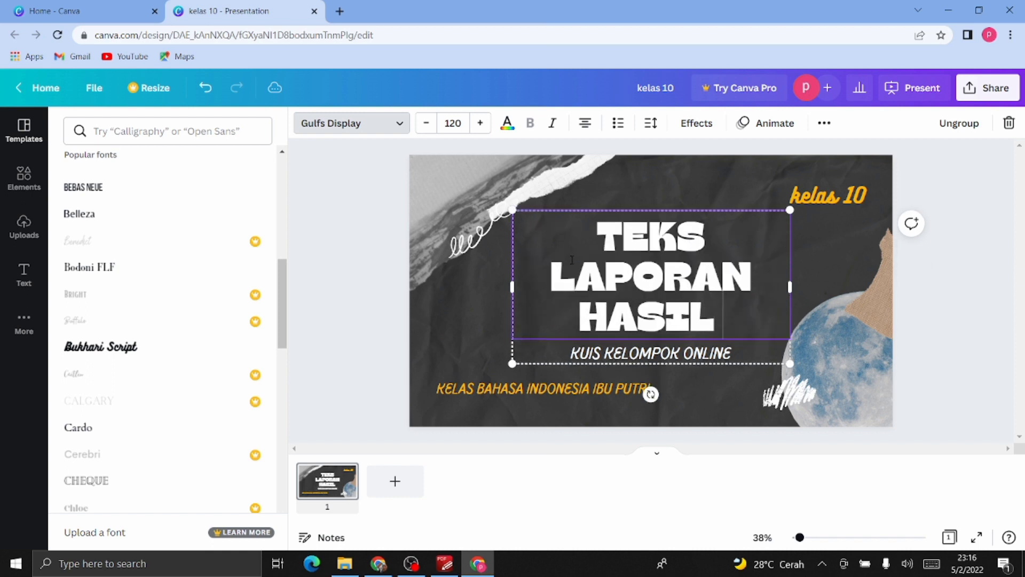
text( OBSERVASI)
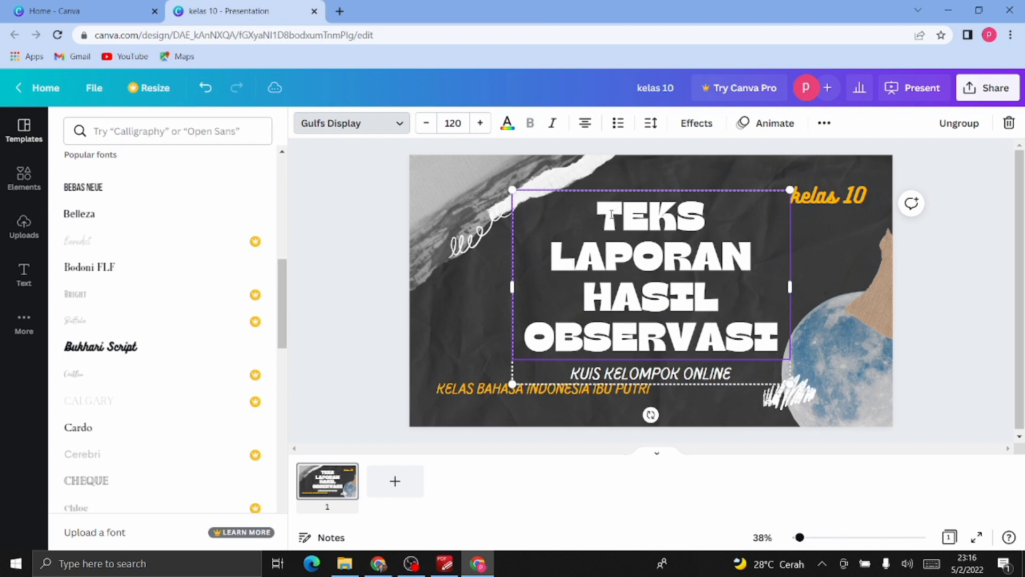
- Reduce the font size of the whole cover title to 80
drag(609, 217, 774, 336)
click(426, 123)
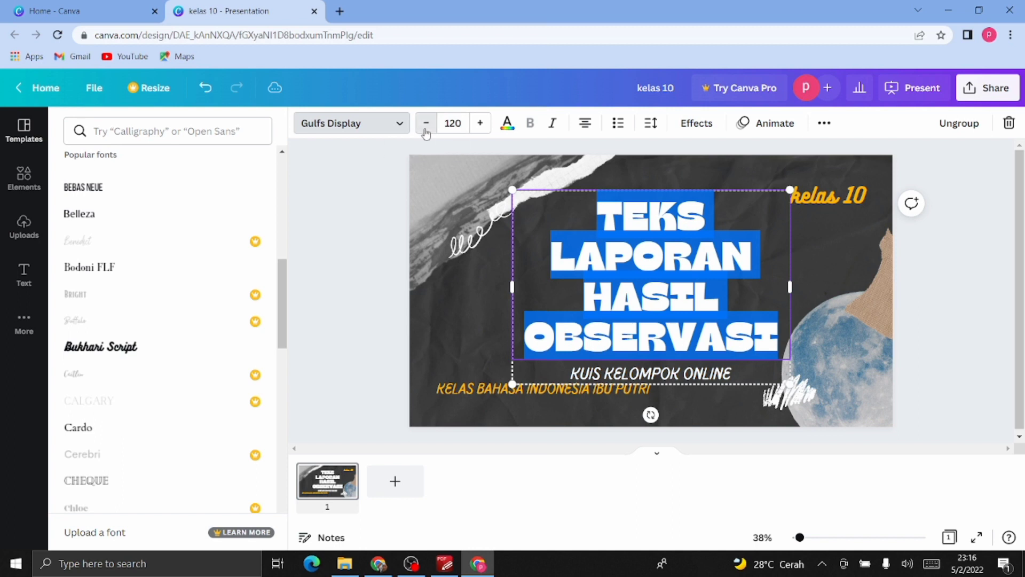
click(426, 124)
click(426, 123)
double_click(425, 124)
double_click(426, 124)
click(426, 124)
double_click(426, 124)
double_click(426, 124)
click(425, 123)
click(426, 124)
double_click(426, 124)
double_click(426, 124)
click(426, 124)
click(426, 124)
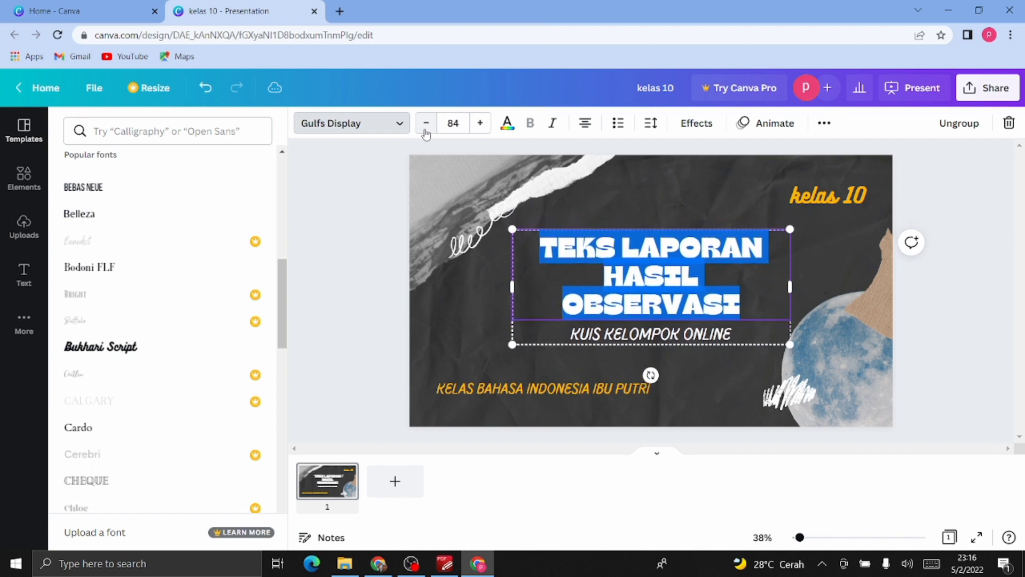
click(426, 123)
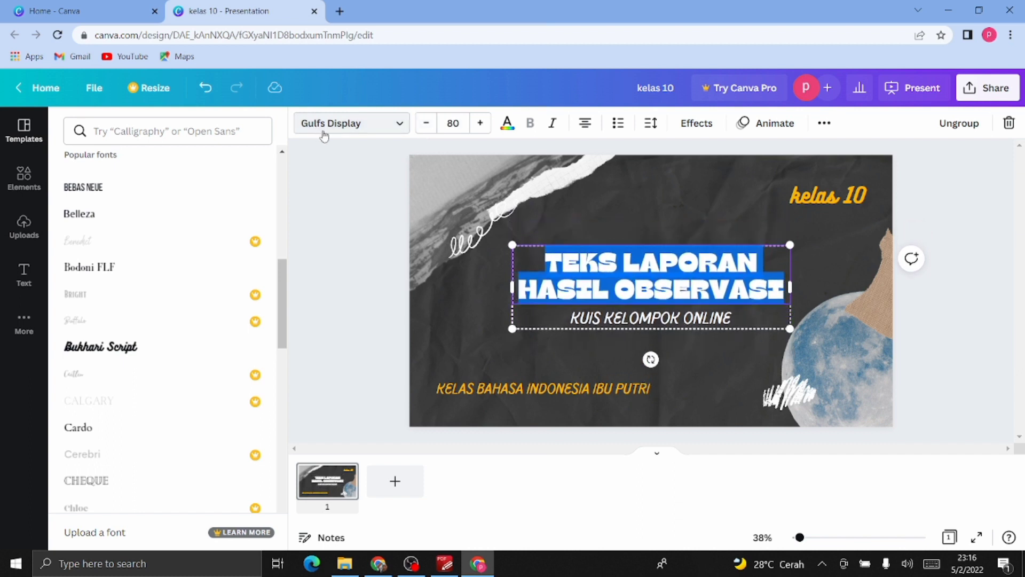
click(401, 126)
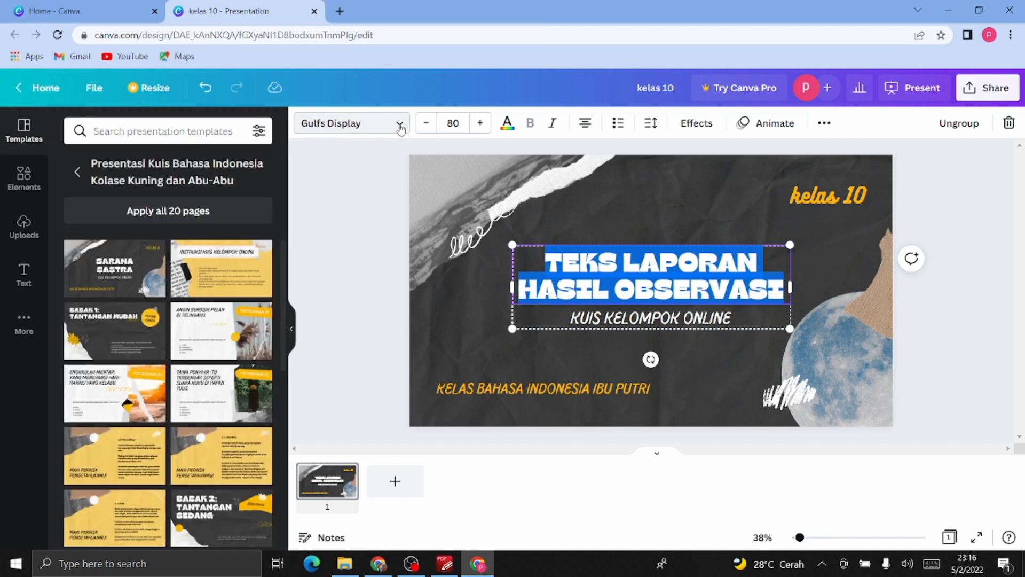
click(401, 127)
click(370, 127)
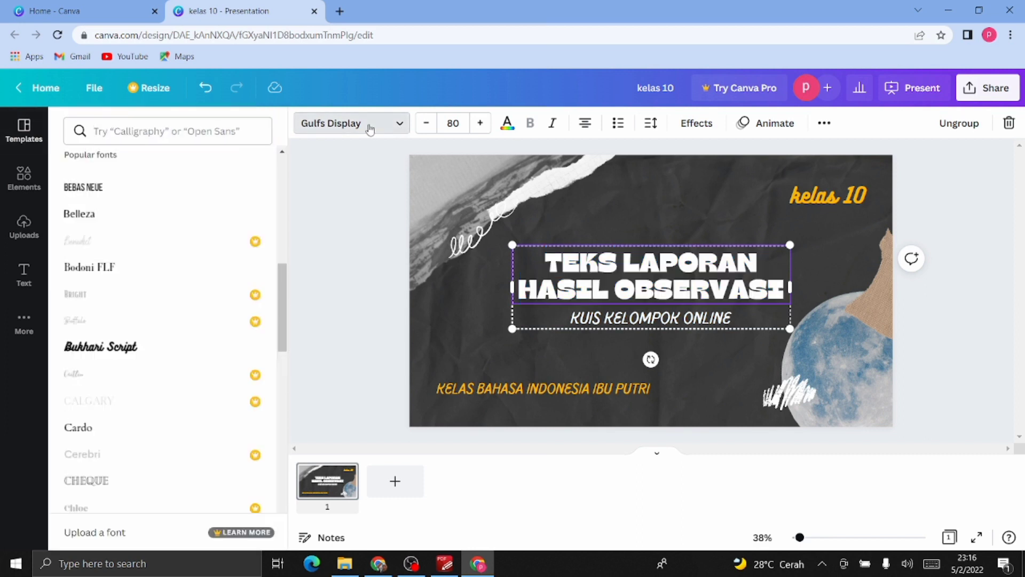
click(370, 127)
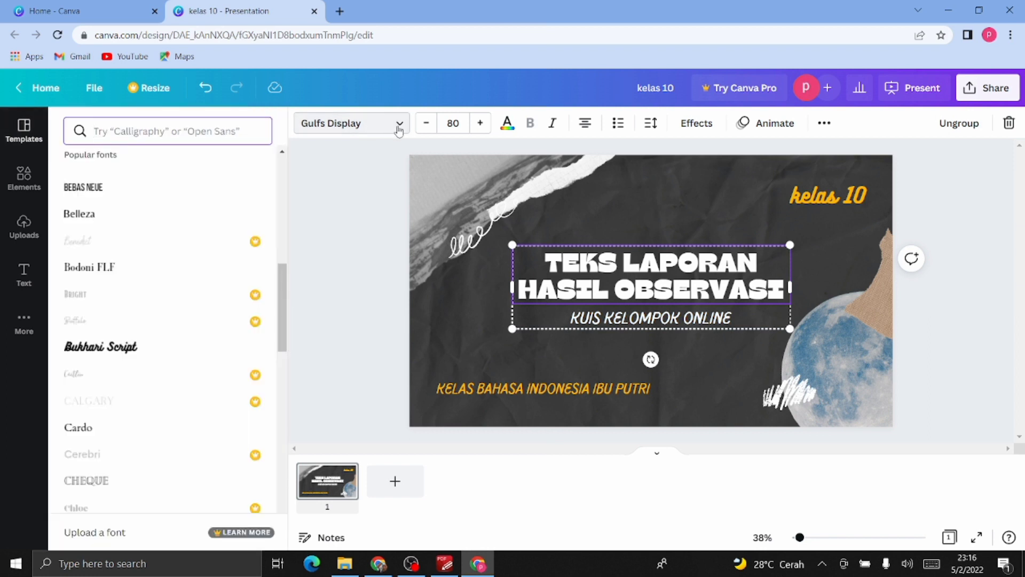
click(340, 181)
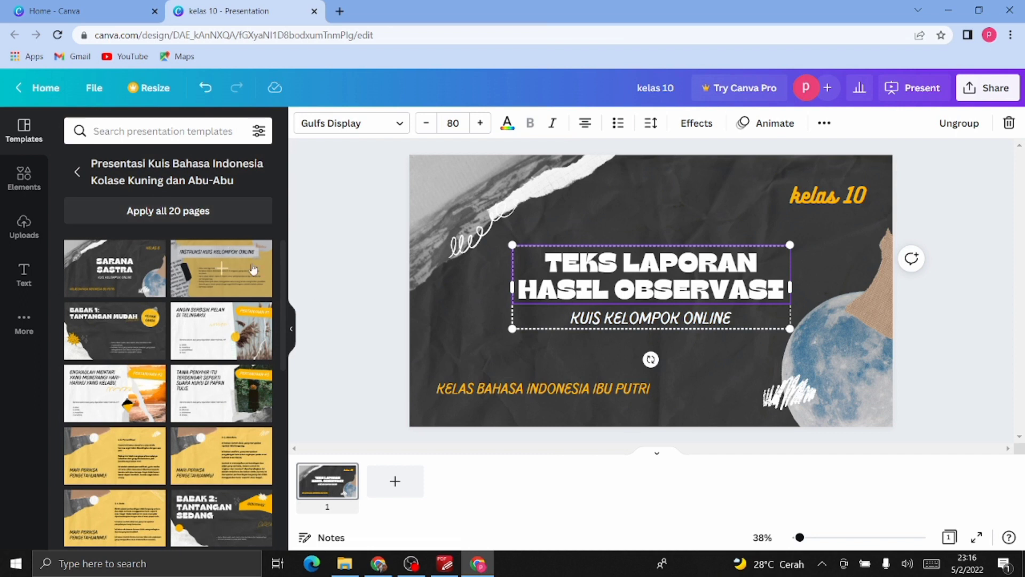
- Change the subtitle beneath the cover title to "MATERI KELAS 10" and set its font to Bodoni FLF
click(599, 320)
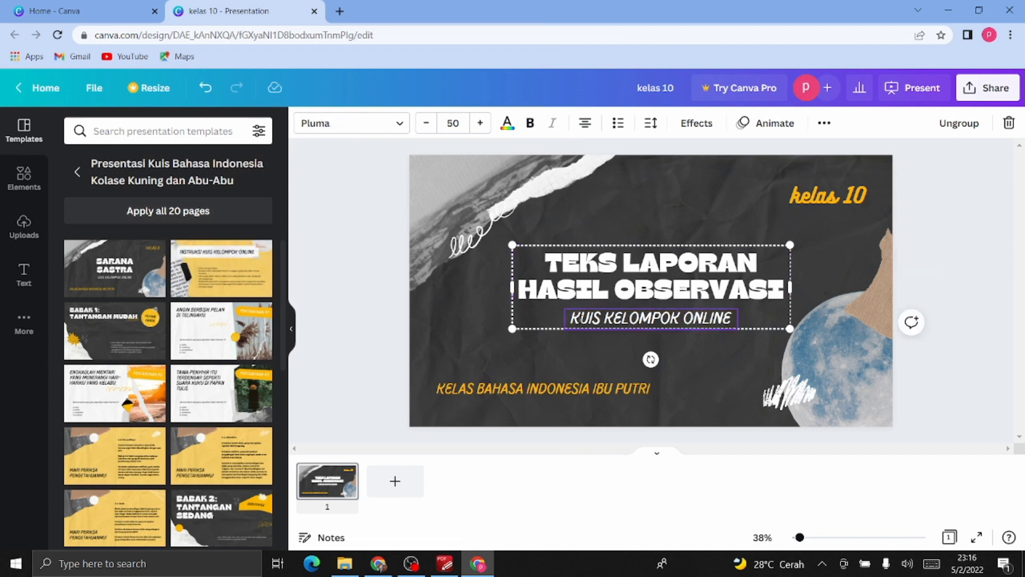
double_click(582, 322)
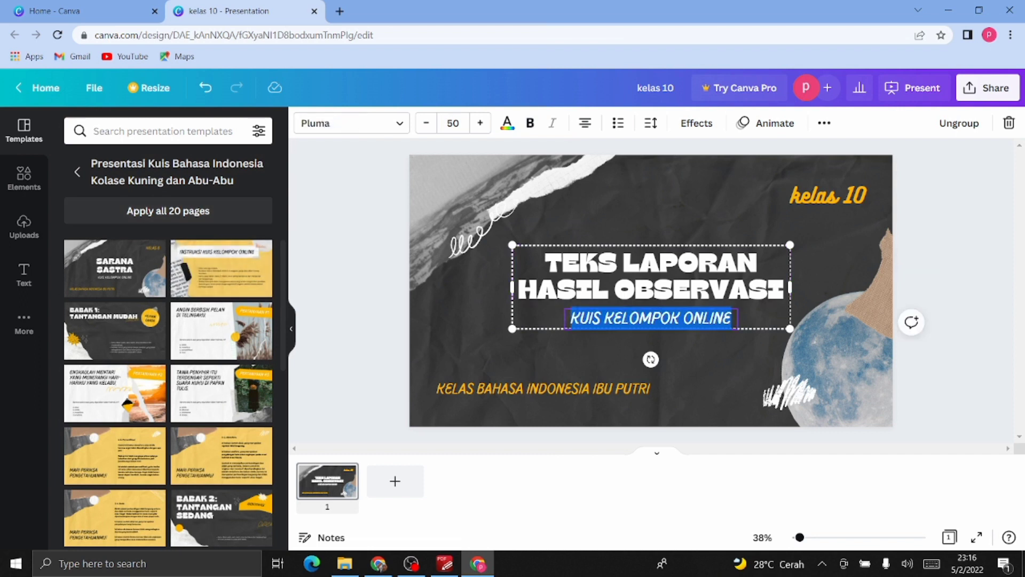
text(MATERI KELAS)
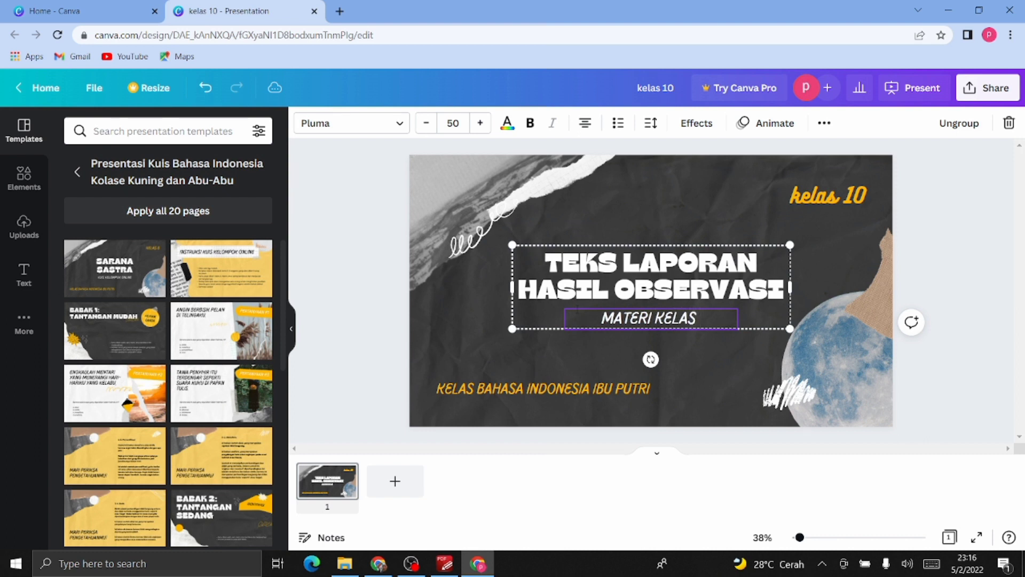
text( 10)
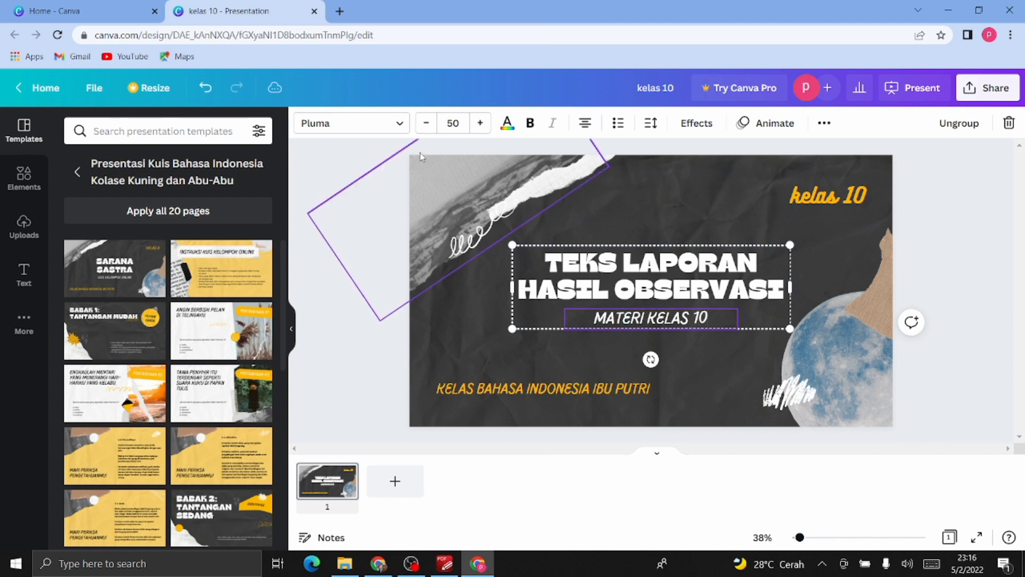
click(401, 125)
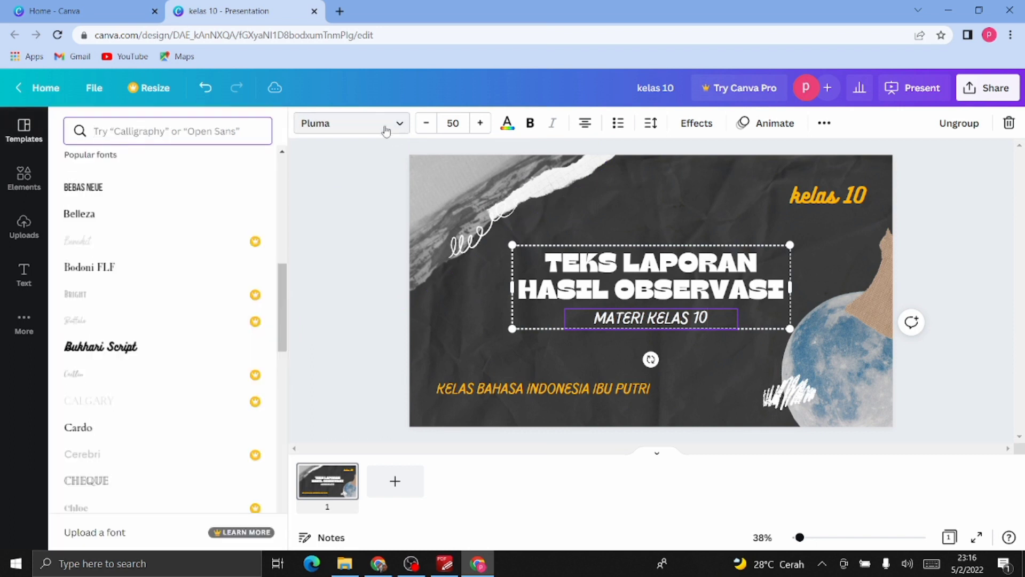
click(99, 268)
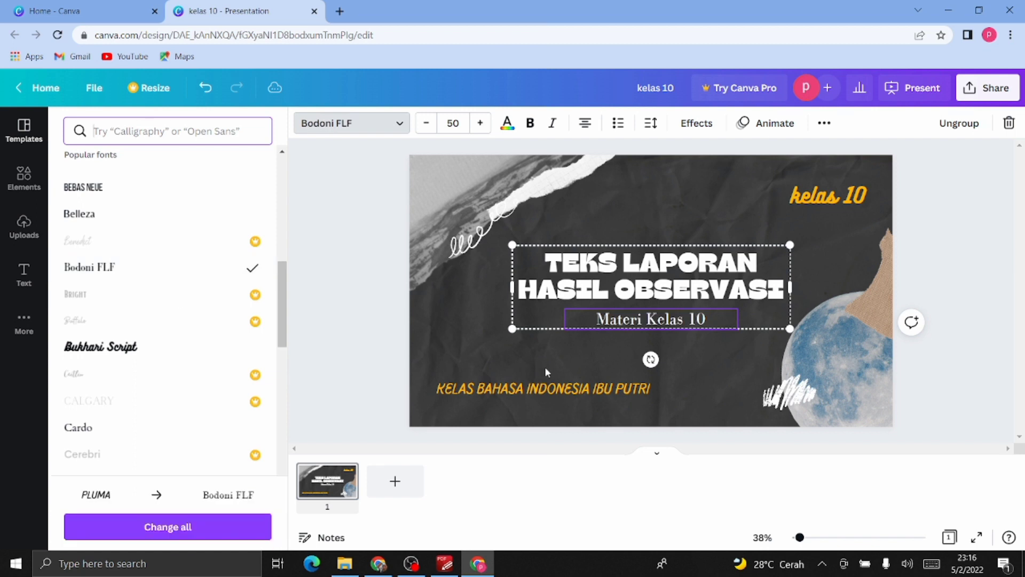
- Replace the teacher's name in the yellow "KELAS BAHASA INDONESIA" line and widen its text box so the text fits on one line
click(524, 388)
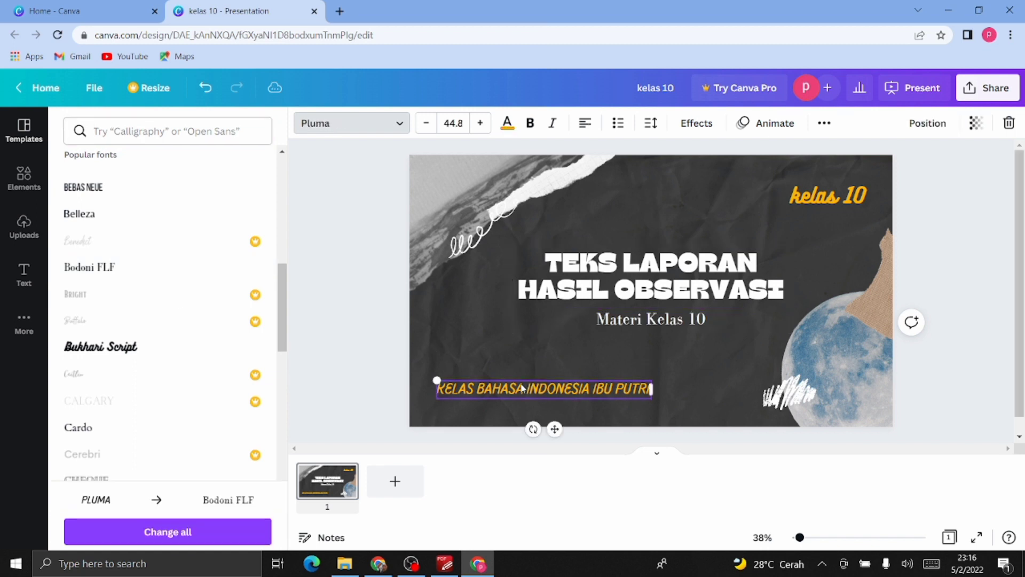
double_click(595, 390)
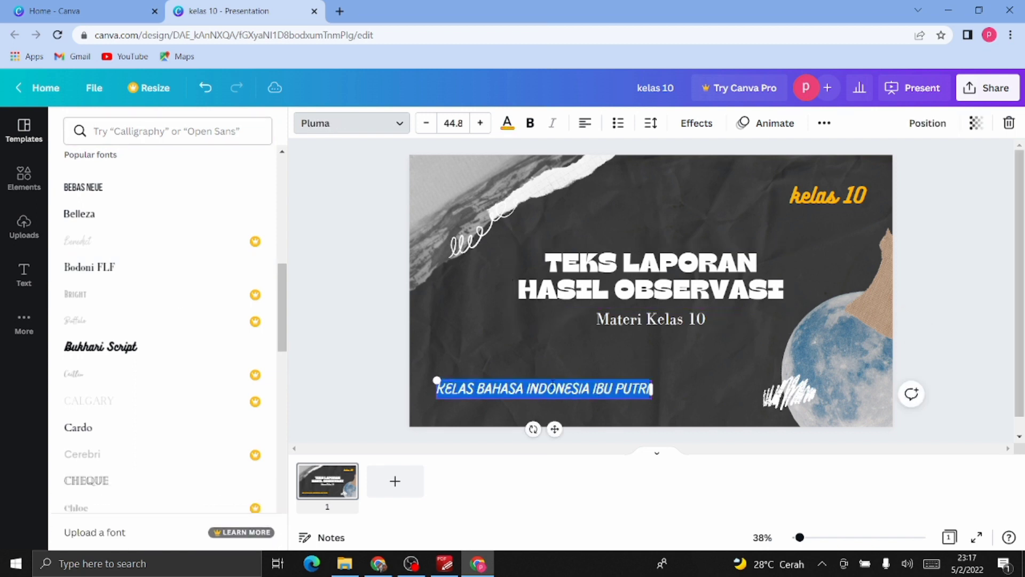
click(604, 388)
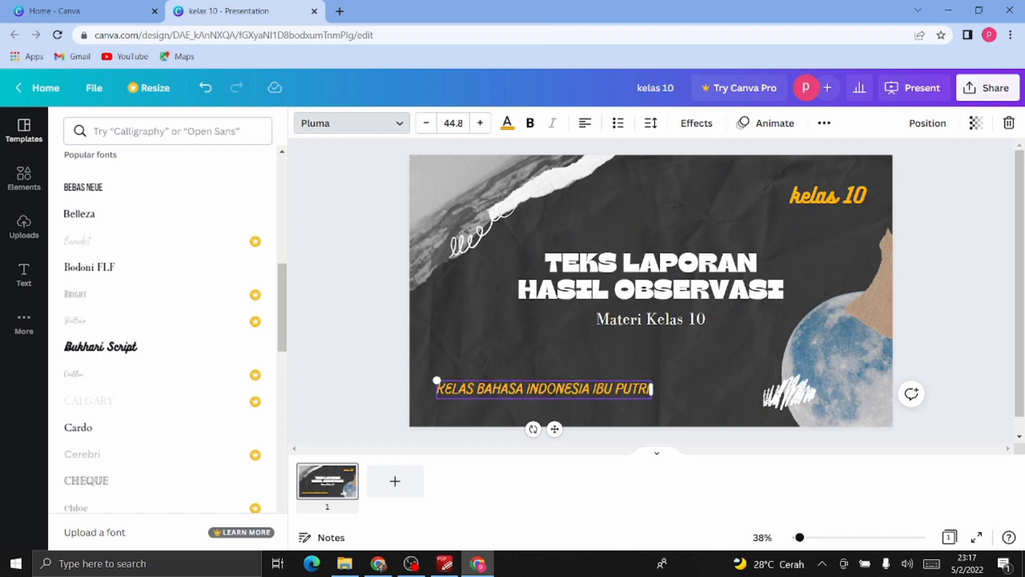
key(ctrl+a)
drag(594, 389, 651, 389)
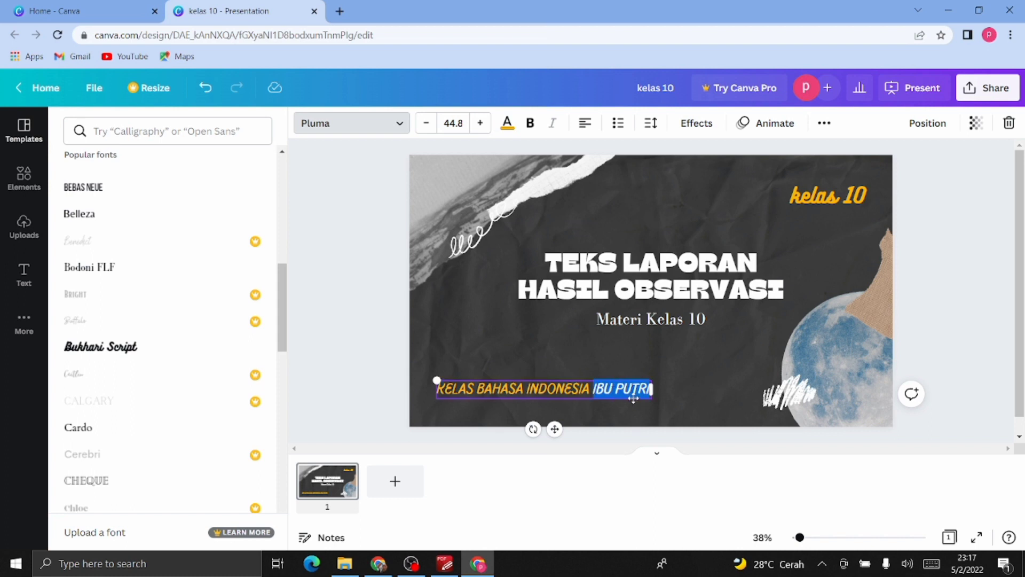
text(B)
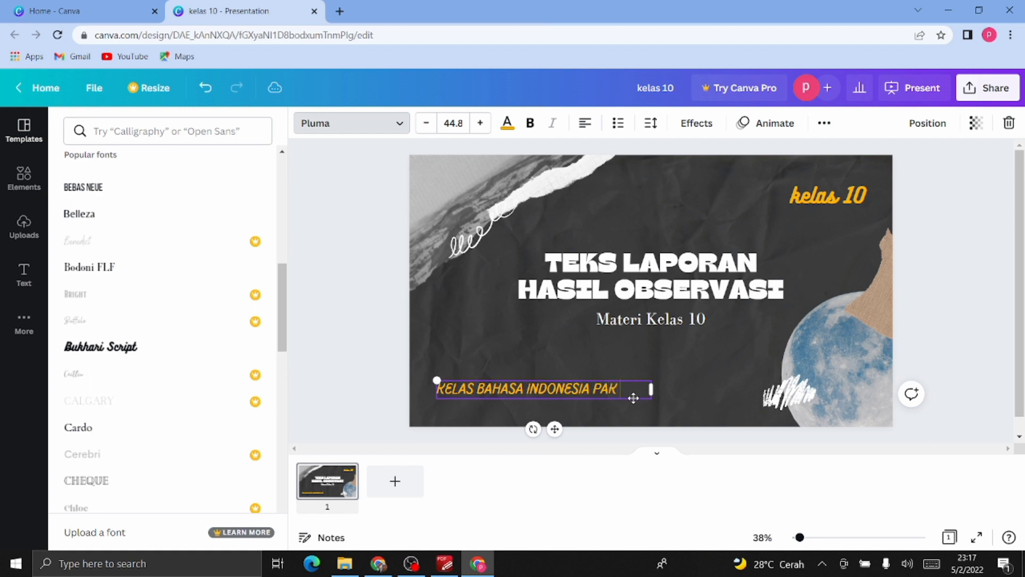
text(AK HUDA)
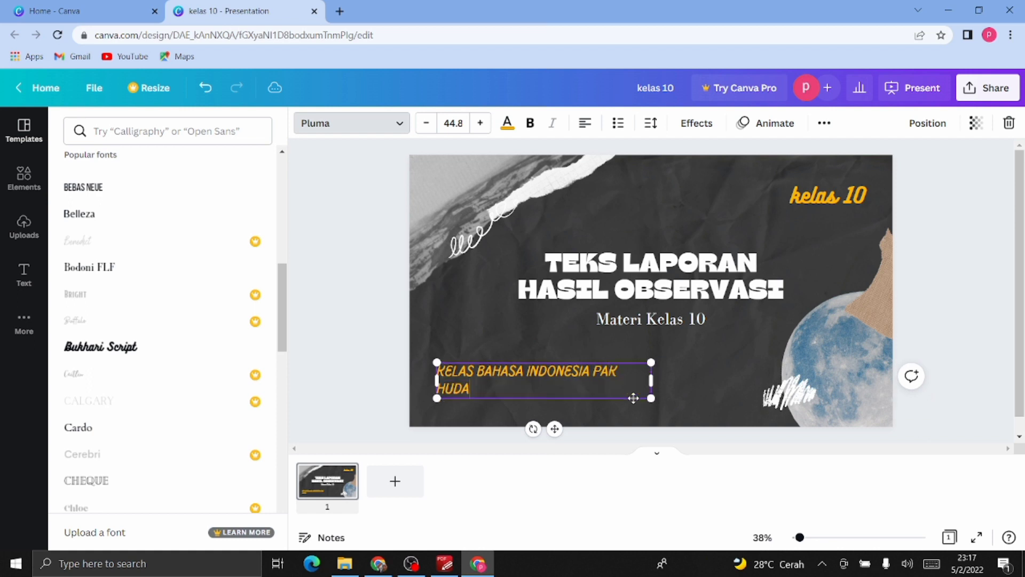
drag(651, 380, 665, 380)
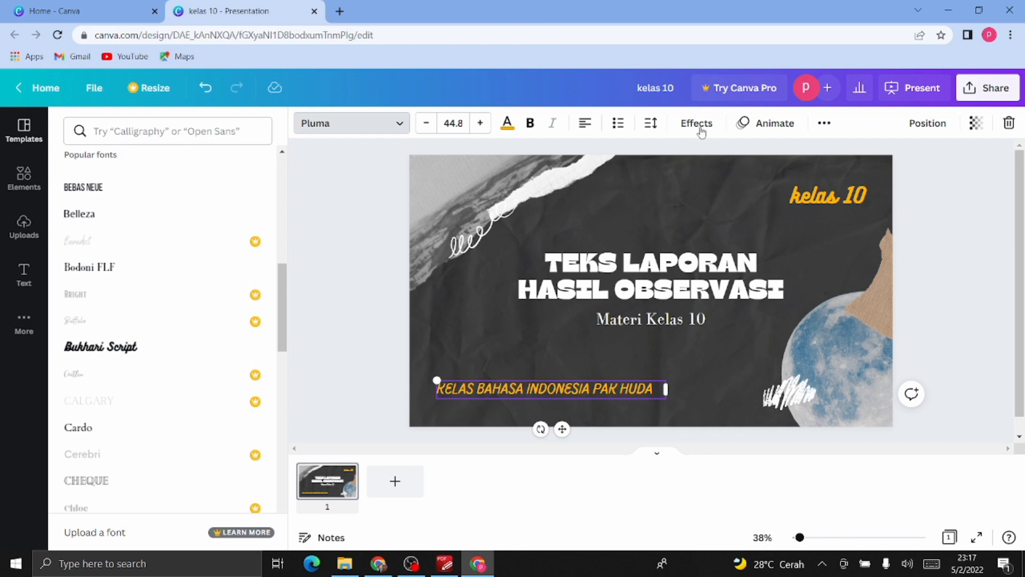
- Apply the Pop page animation from the Scale group to the cover slide
click(692, 271)
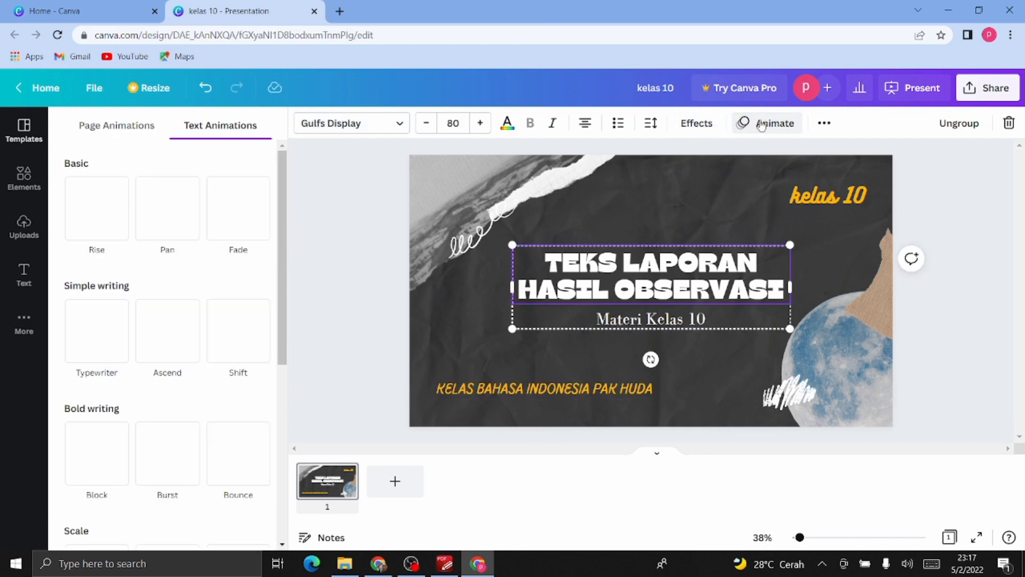
click(742, 125)
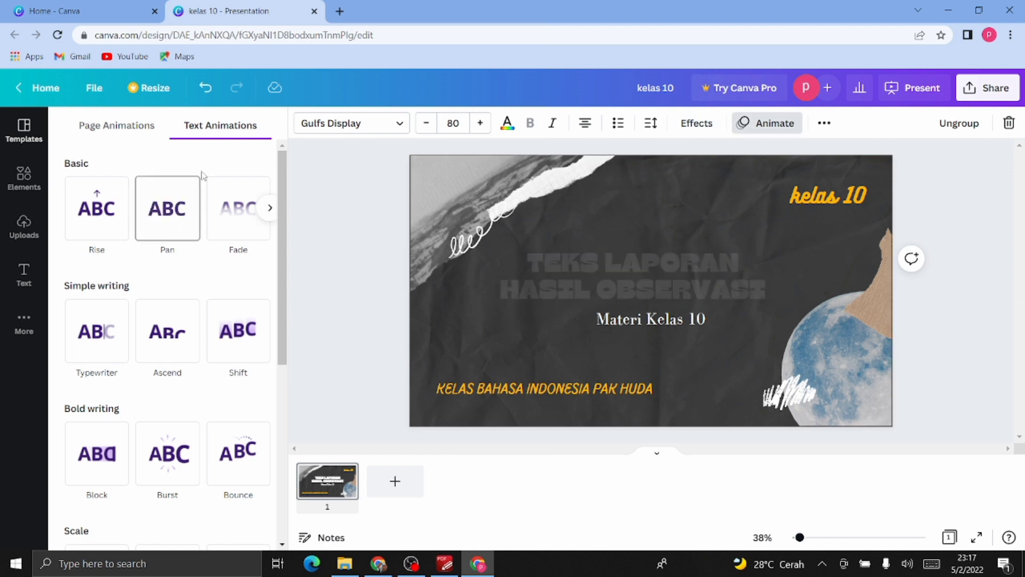
click(108, 131)
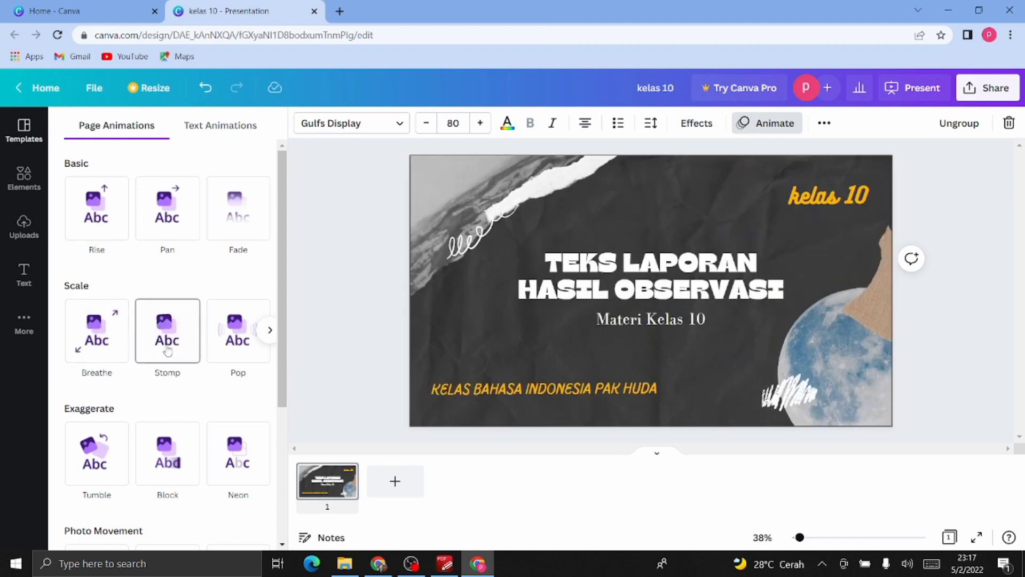
click(232, 350)
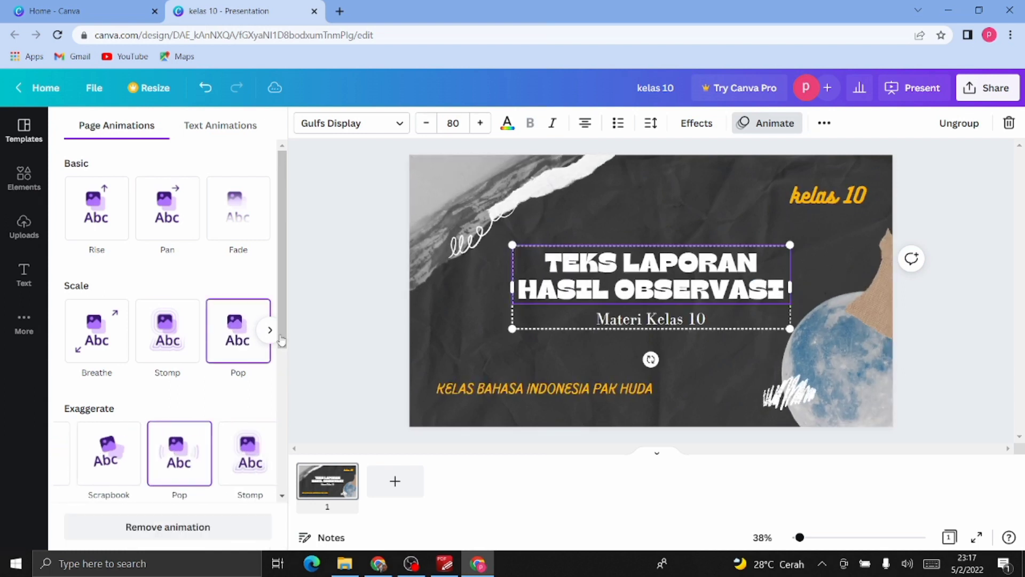
- Apply the Shadow text effect to the cover title
click(826, 125)
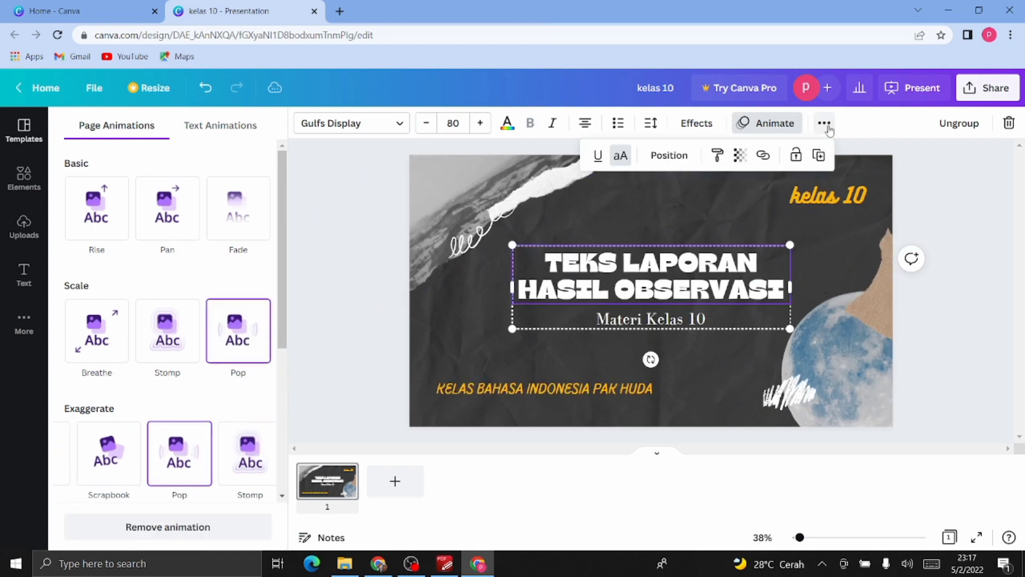
click(829, 127)
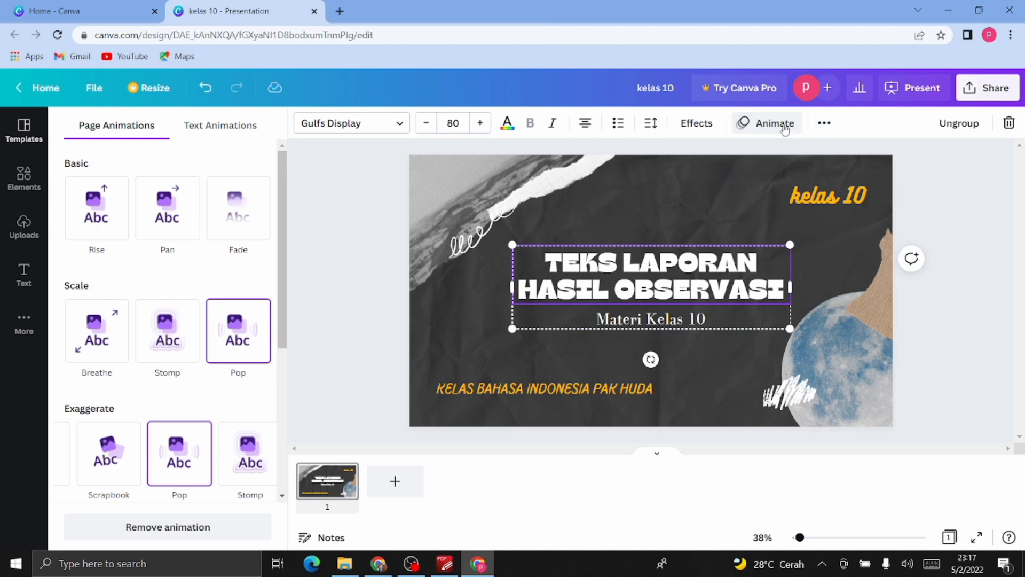
click(709, 131)
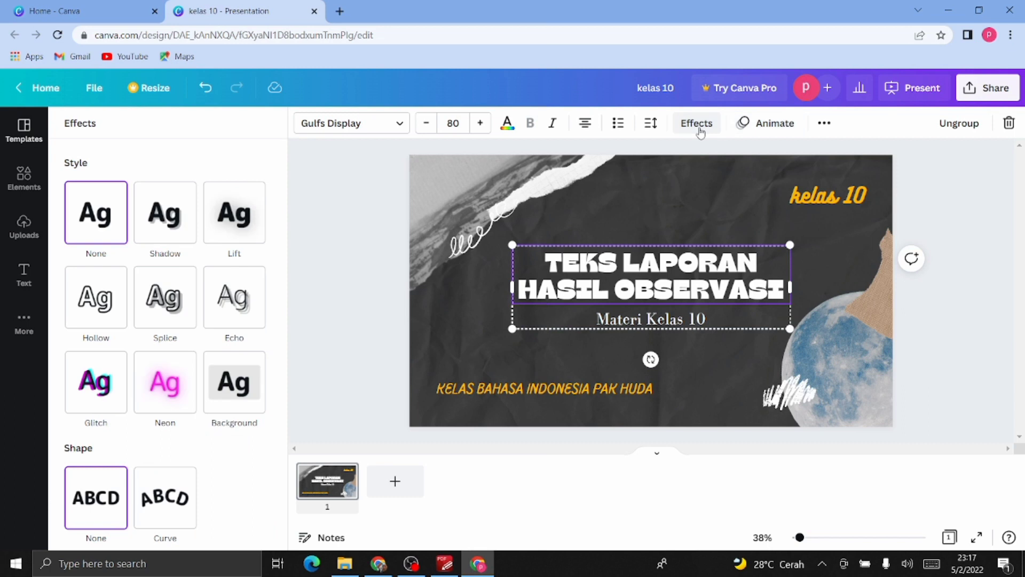
click(163, 221)
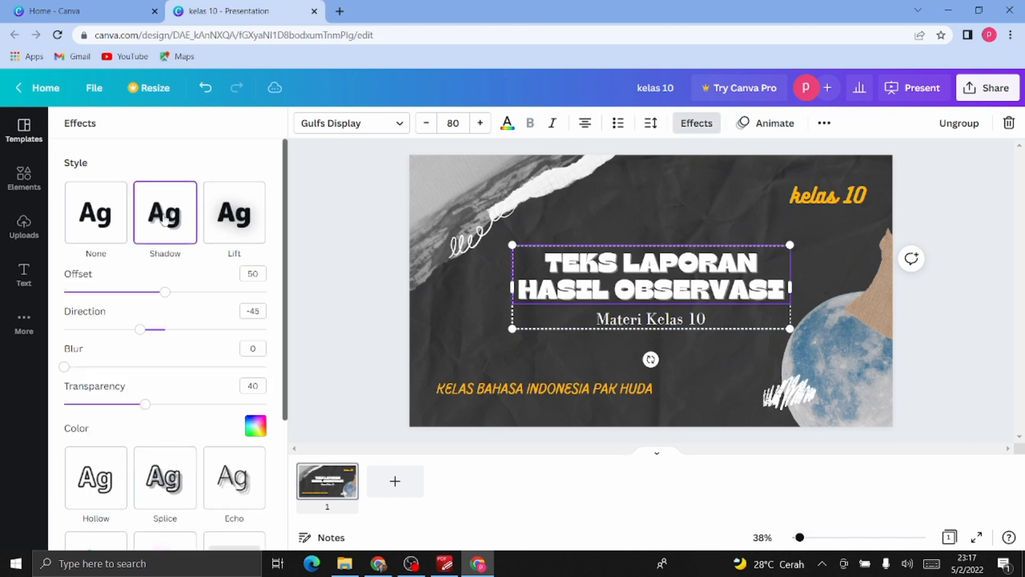
- Try the Lift effect on the cover title, return it to Shadow and adjust the shadow's offset
click(228, 222)
click(181, 227)
click(177, 292)
click(346, 250)
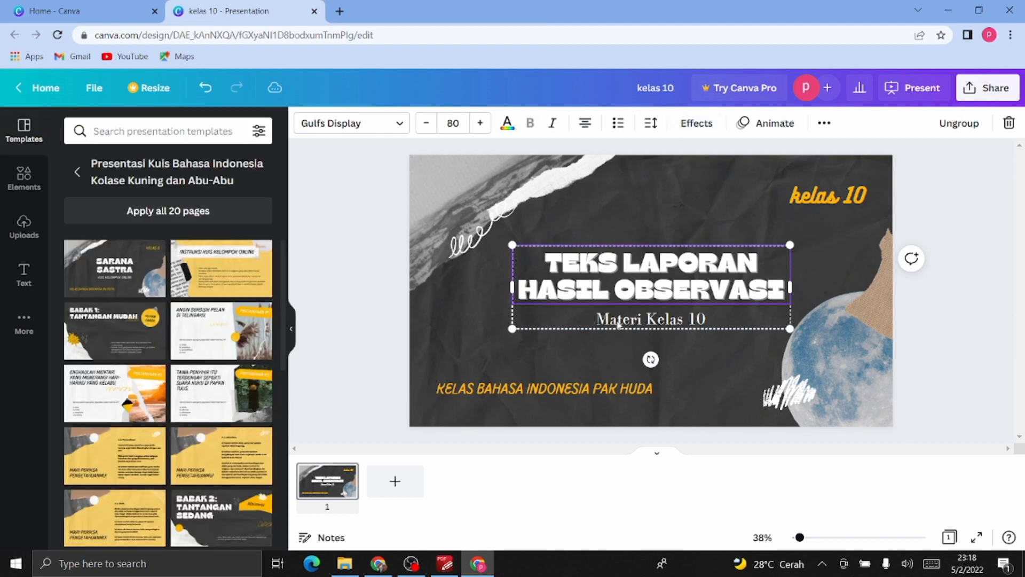
- Add a blank second page and set the cover page's timing to 8.0 seconds
click(393, 482)
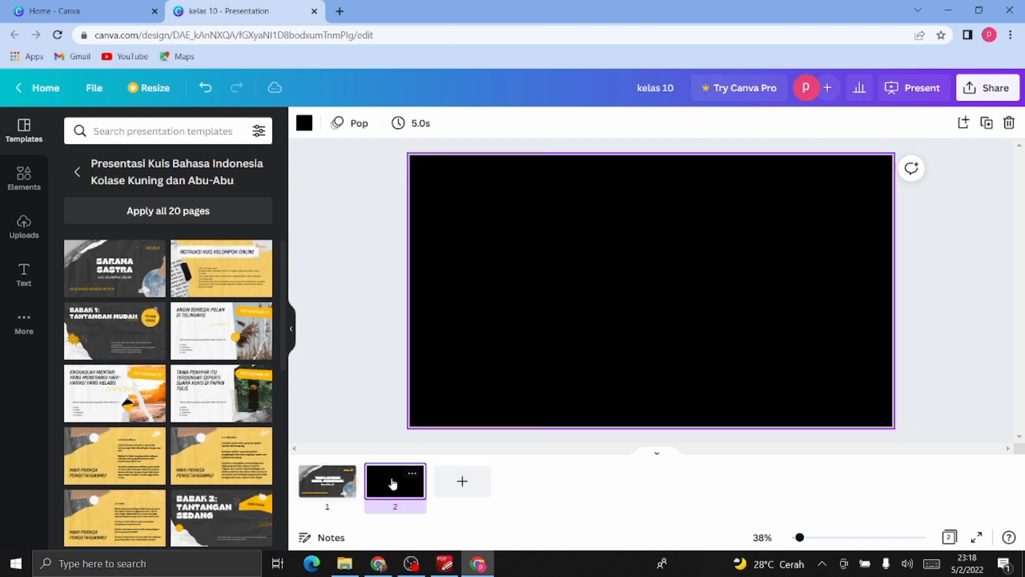
click(327, 481)
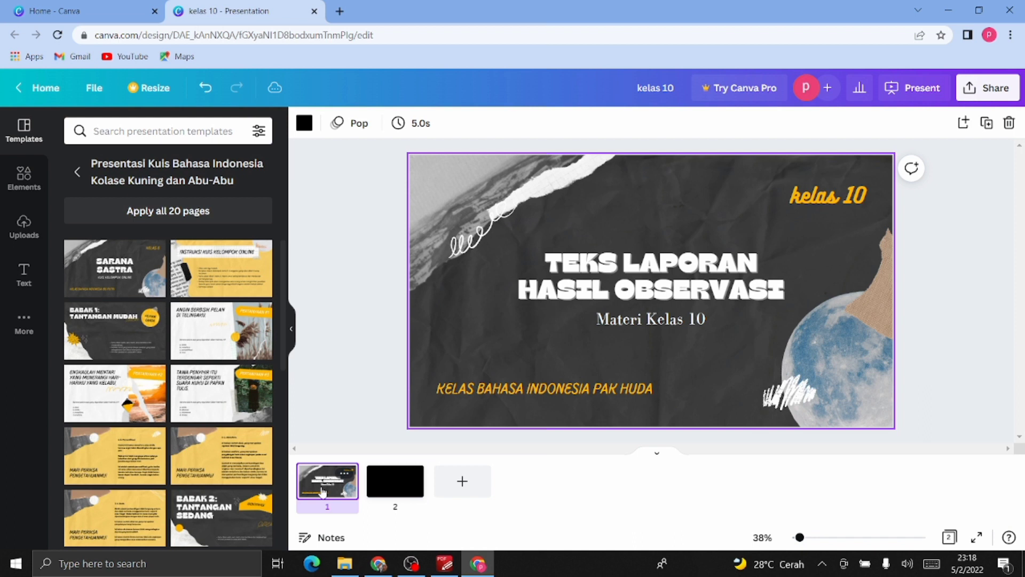
click(415, 122)
drag(426, 182, 446, 185)
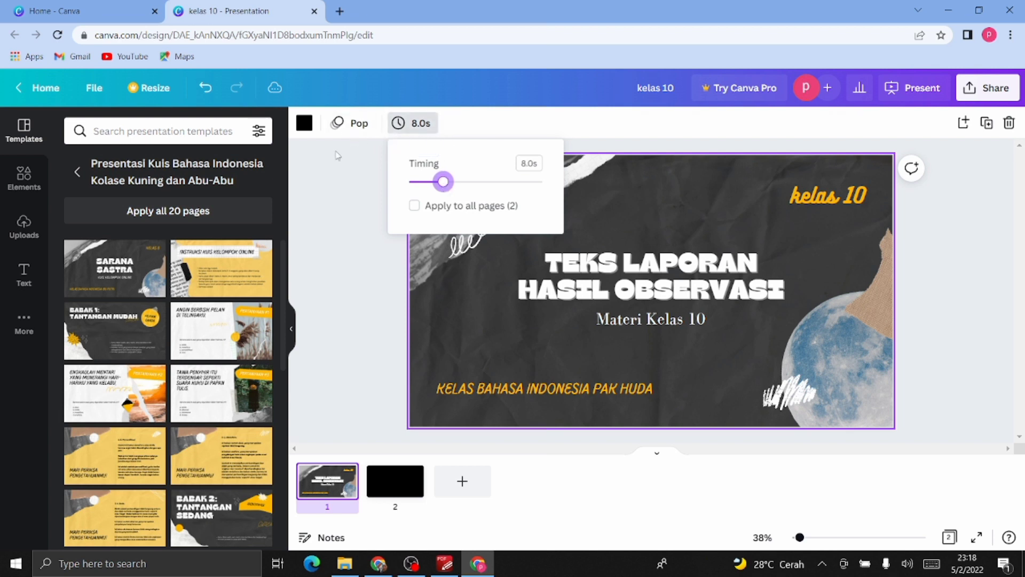
- Apply the yellow "INSTRUKSI KUIS KELOMPOK ONLINE" template layout to the blank second page
click(403, 491)
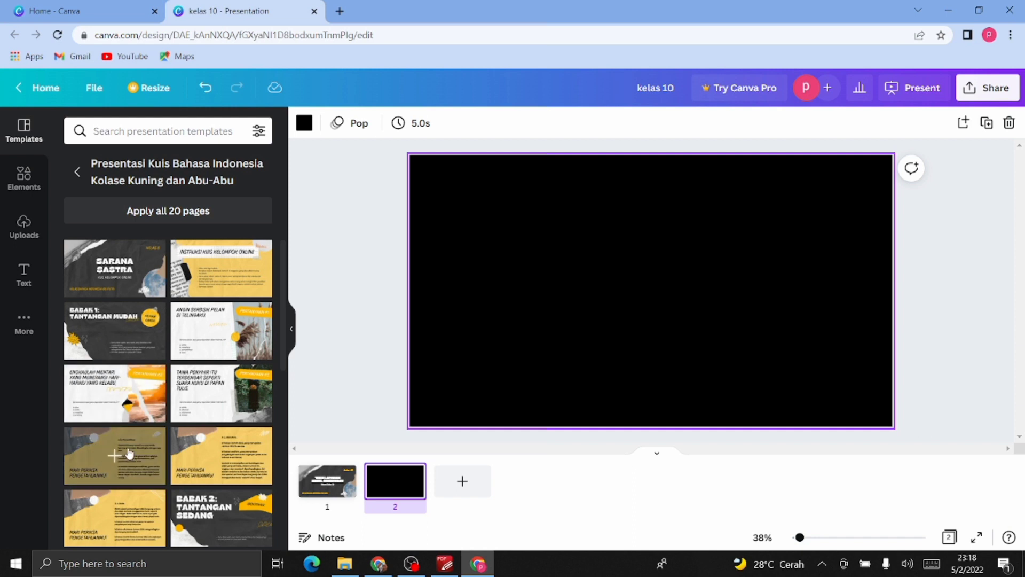
scroll(152, 418, down, 5)
scroll(154, 423, up, 5)
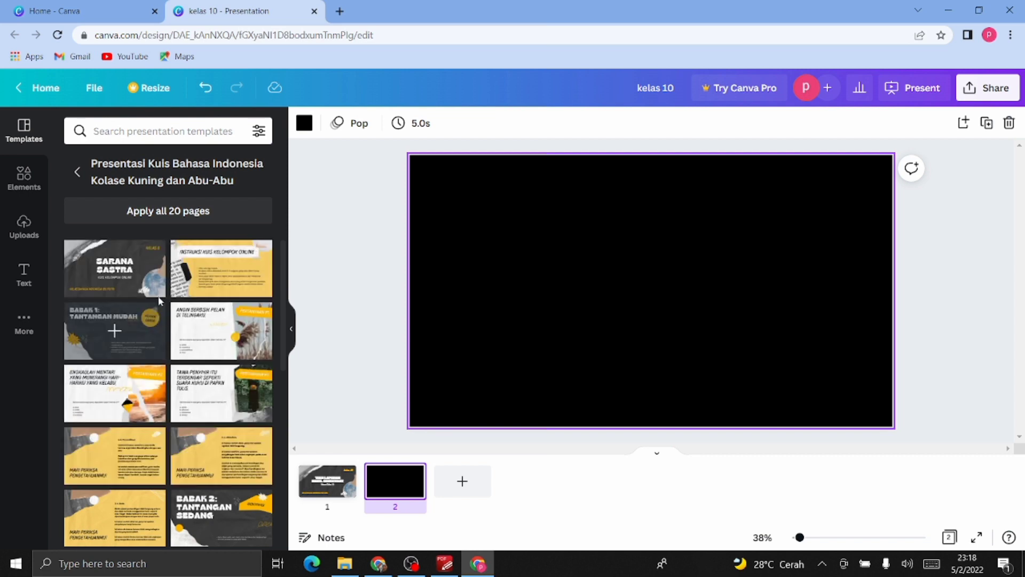
click(221, 273)
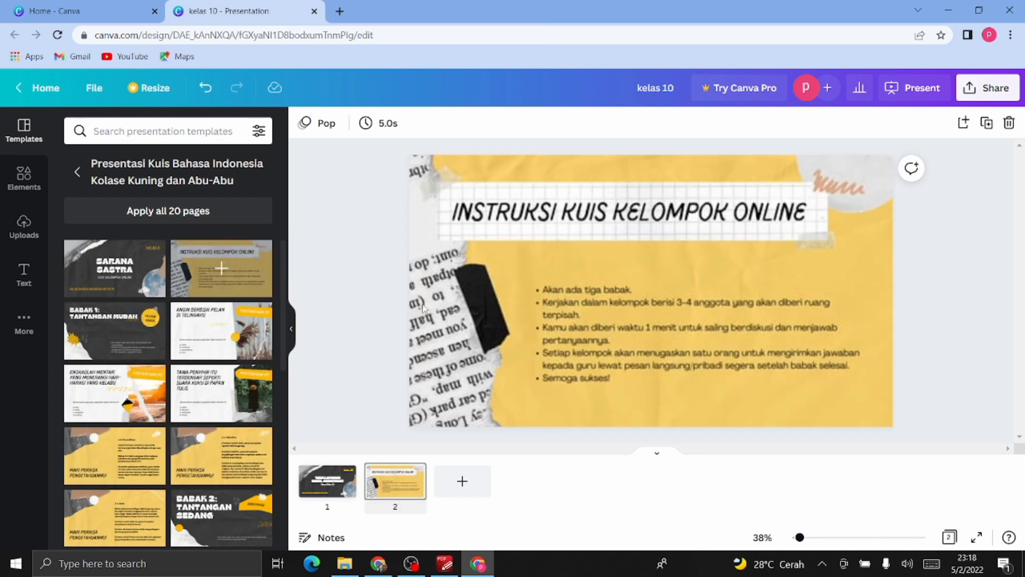
- Replace the second slide's title with "PENGERTIAN TEKS LAPORAN HASIL OBSERVASI"
click(587, 218)
click(579, 216)
click(579, 217)
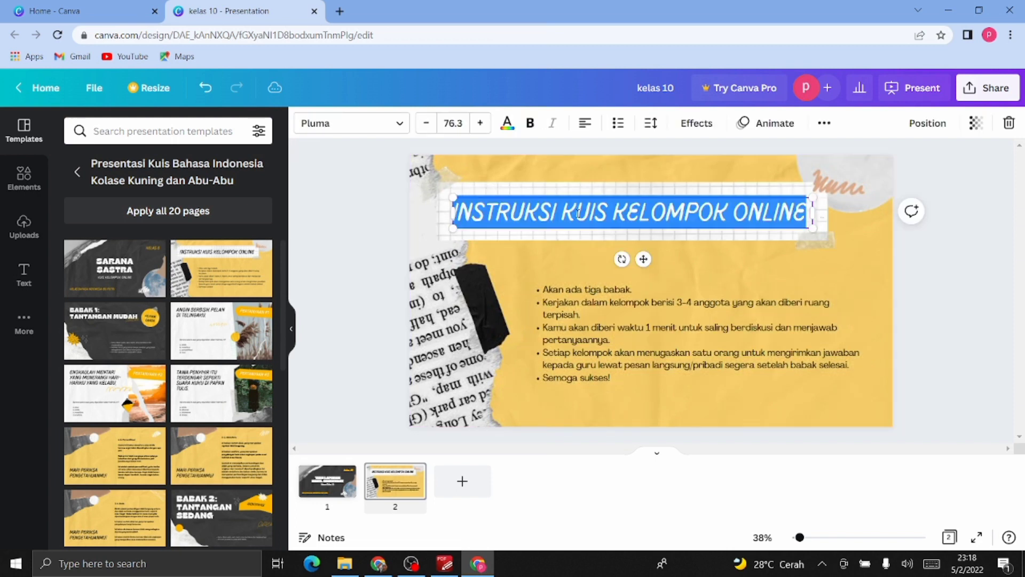
text(PEN)
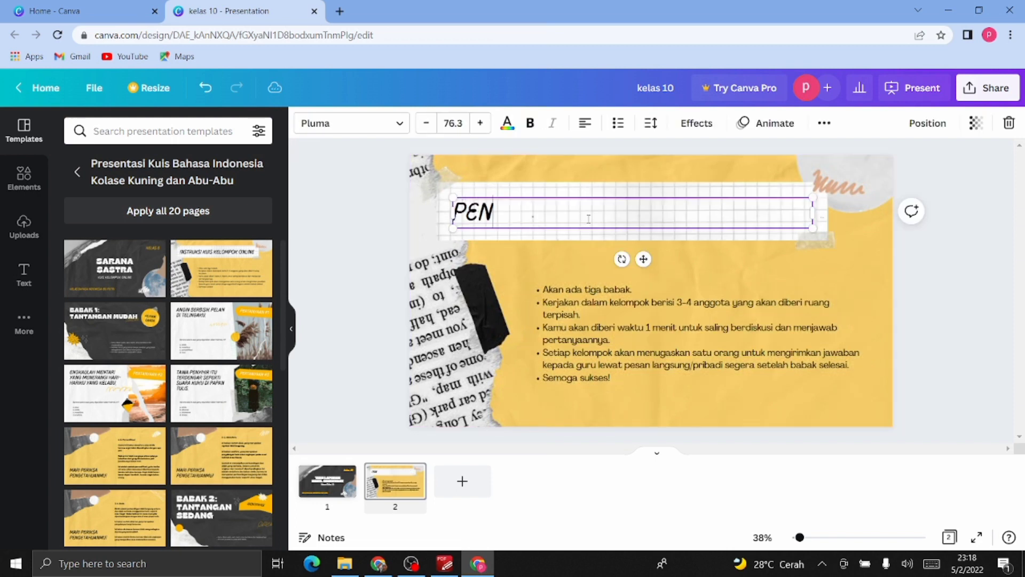
text(GER)
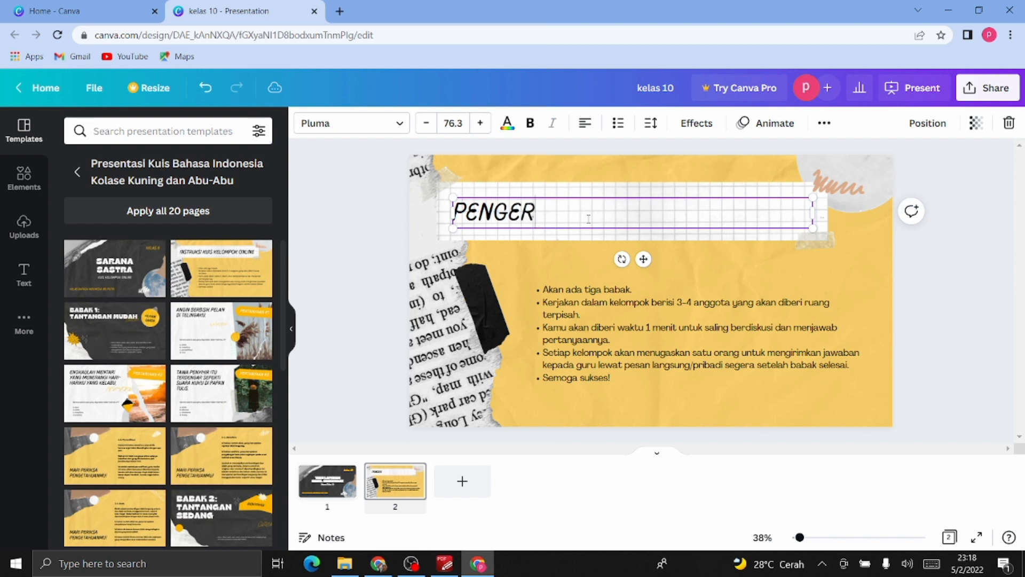
text(TIAN)
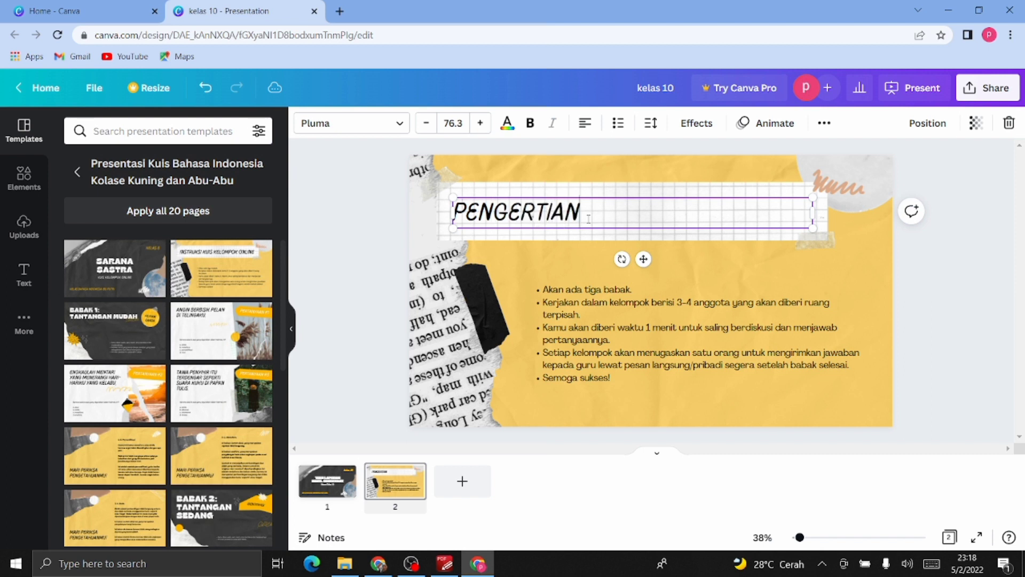
text( TEKS LAPO)
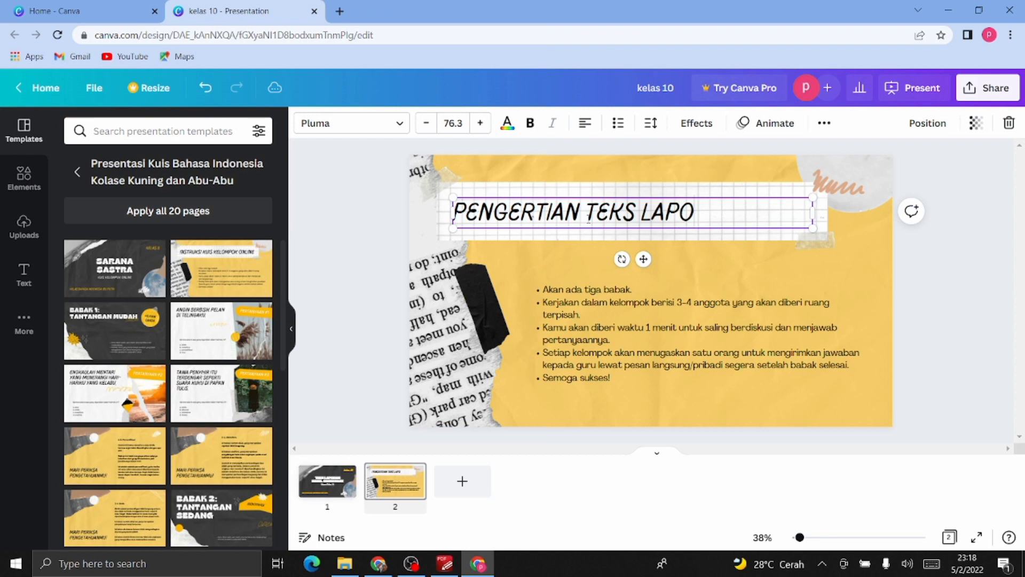
text(RAN HASIL)
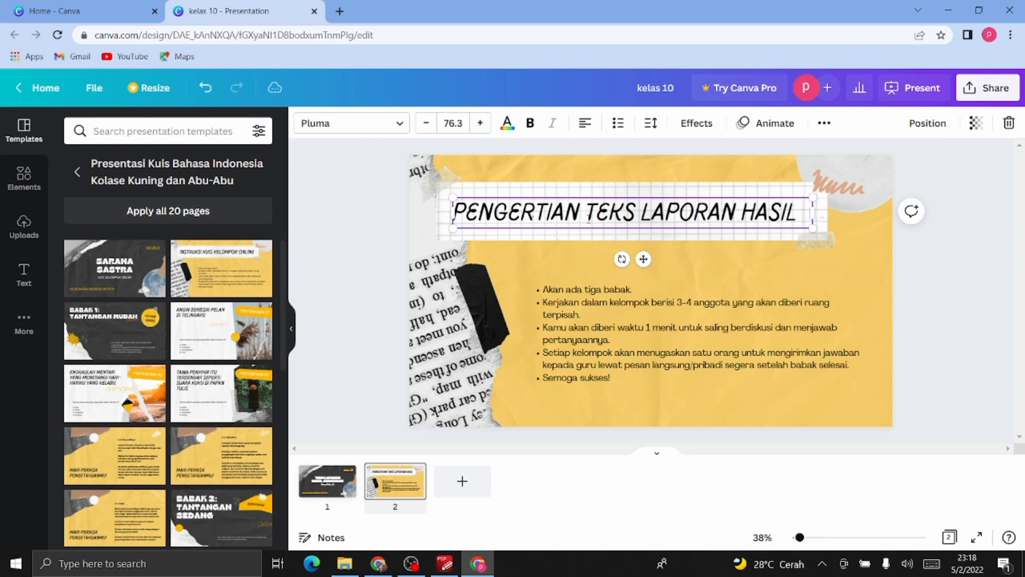
text( OBSERVASI)
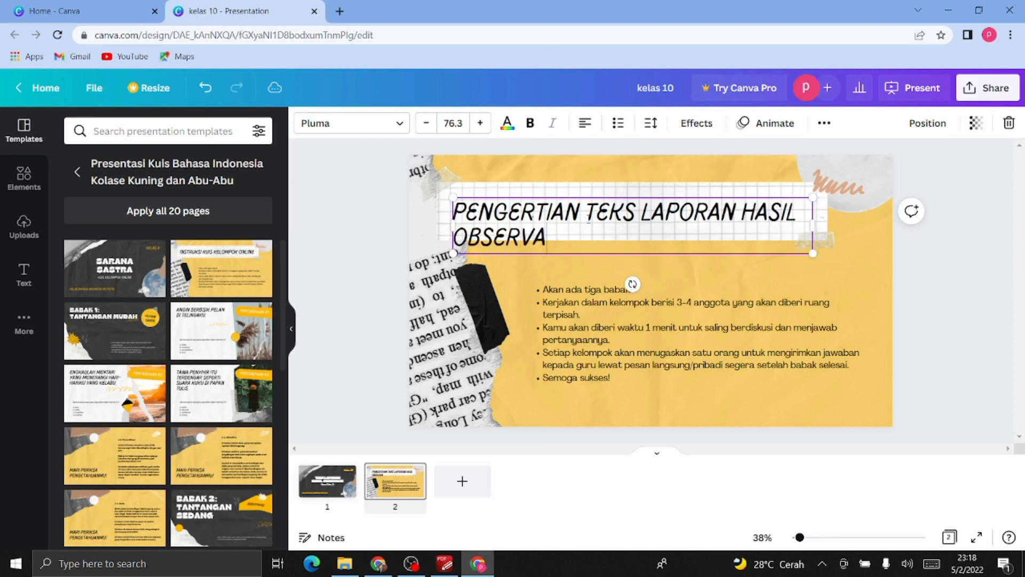
- Reduce the second slide's title font size to 56.3 so the text fits on one line
click(425, 124)
click(426, 124)
click(426, 124)
click(426, 124)
click(426, 124)
click(426, 123)
click(425, 124)
click(426, 124)
click(425, 124)
click(426, 124)
click(426, 124)
click(426, 124)
click(426, 123)
click(425, 124)
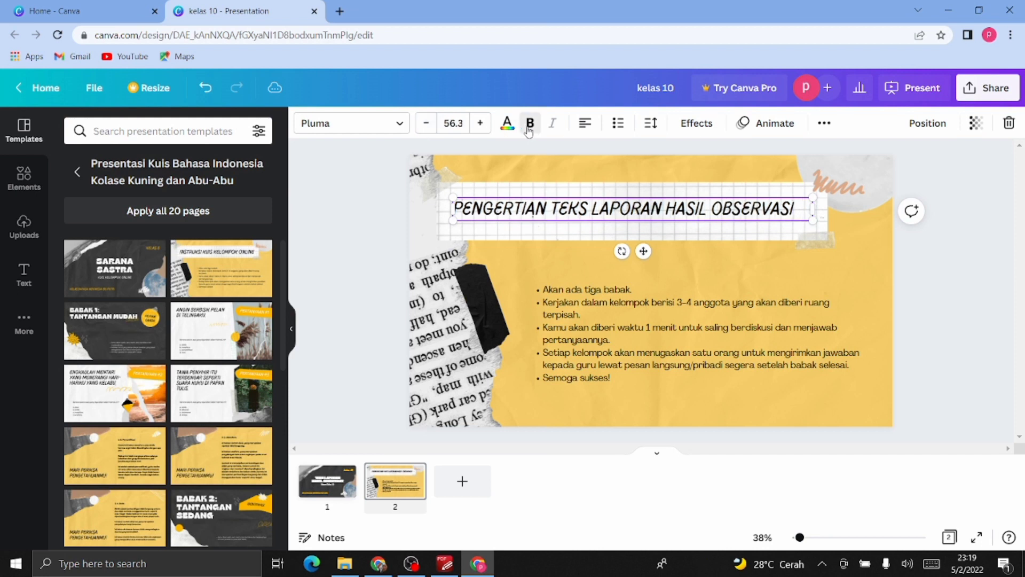
- Look through the popular fonts available for the second slide's title
click(400, 130)
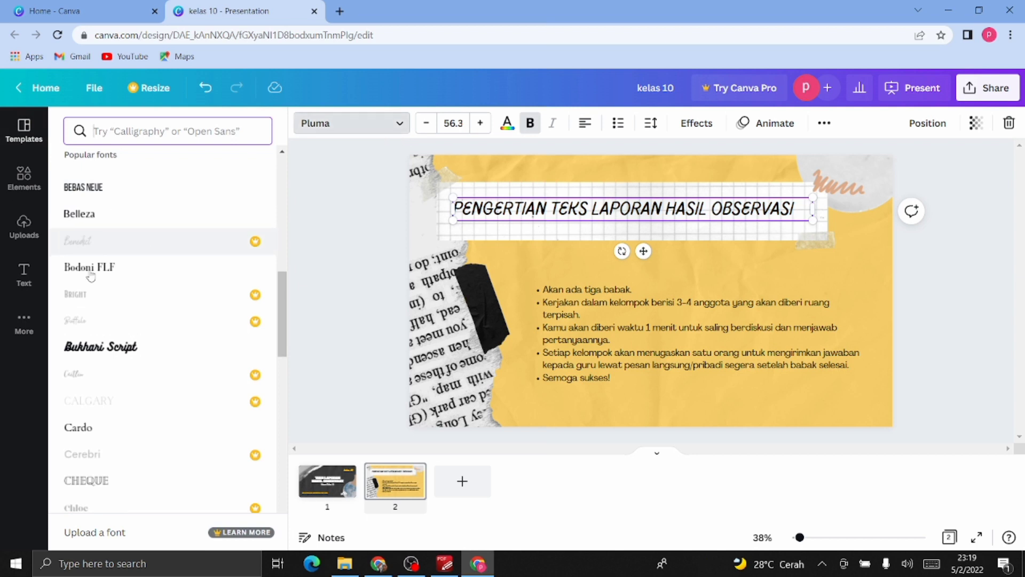
scroll(93, 392, down, 5)
scroll(95, 393, down, 10)
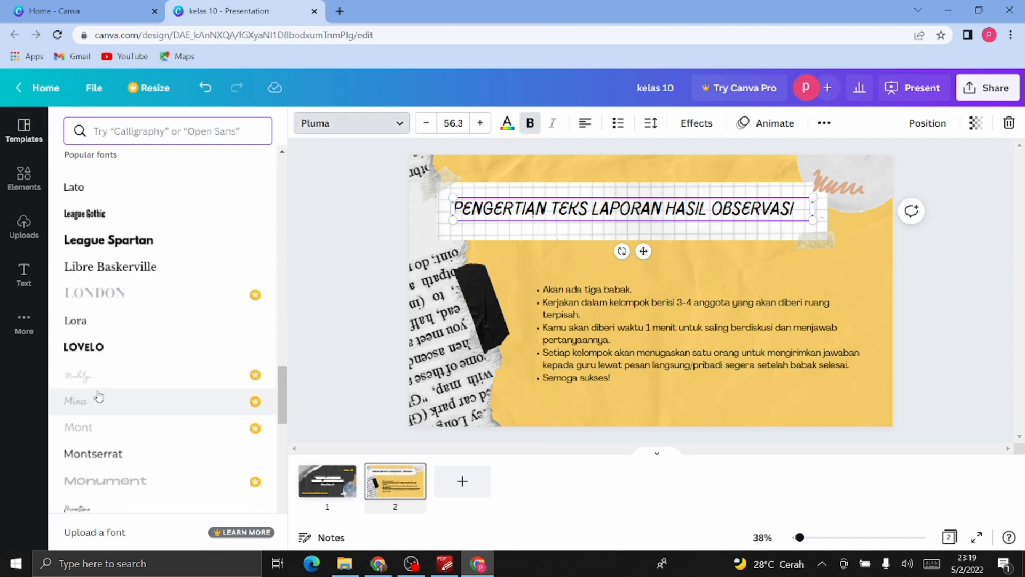
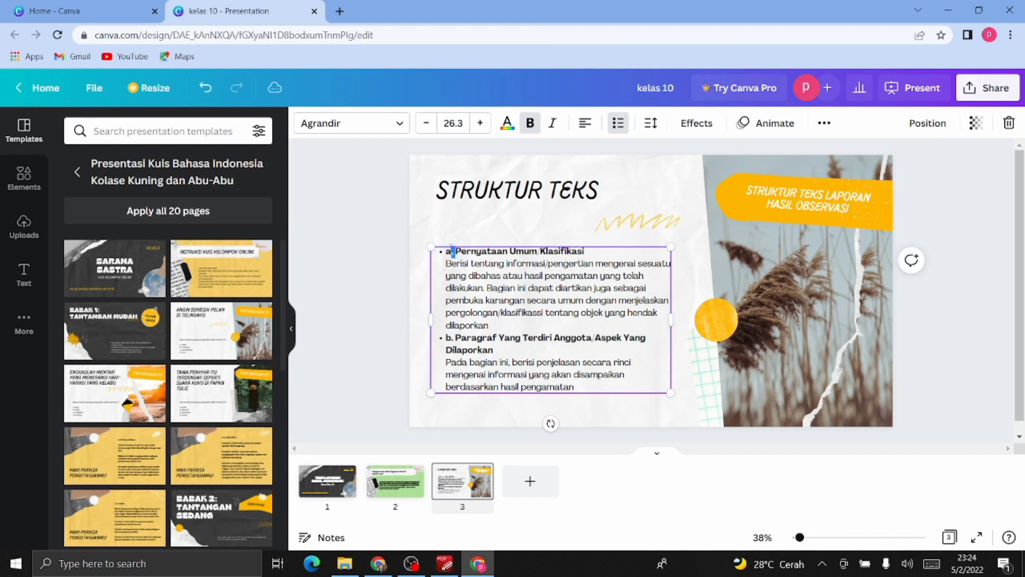
- Remove the "a." and "b." prefixes from the two bold headings in the "STRUKTUR TEKS" slide's bulleted text
key(BackSpace)
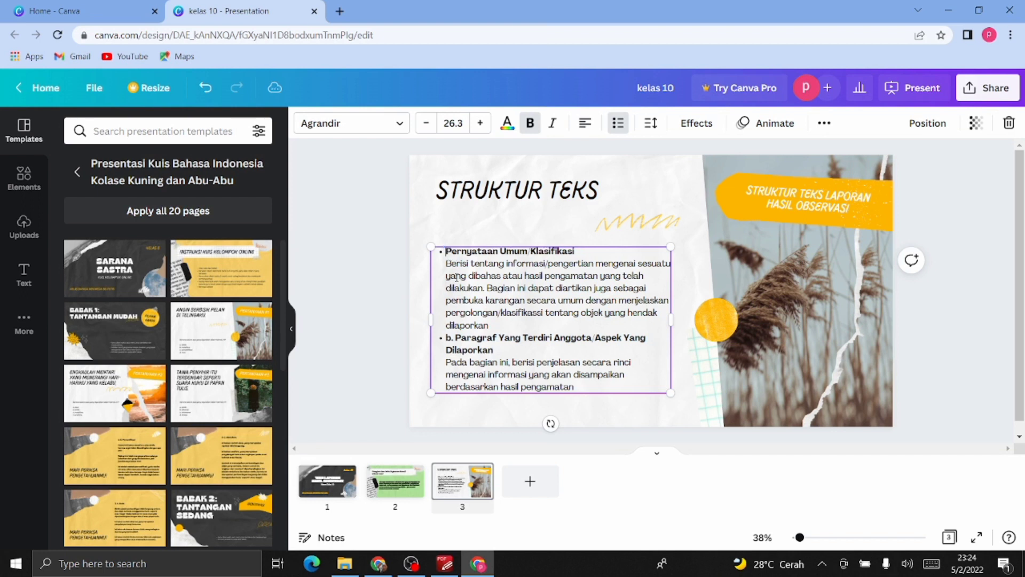
drag(457, 337, 448, 338)
key(BackSpace)
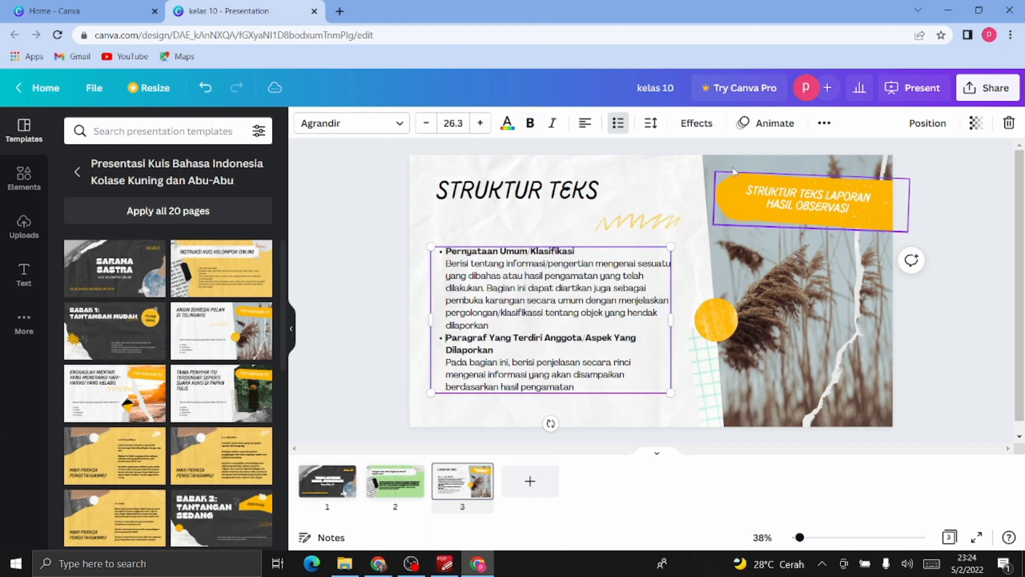
- Preview the Drift, Pan and Photo Flow page animations and apply Baseline from the Slide in & out group to the third slide
click(763, 126)
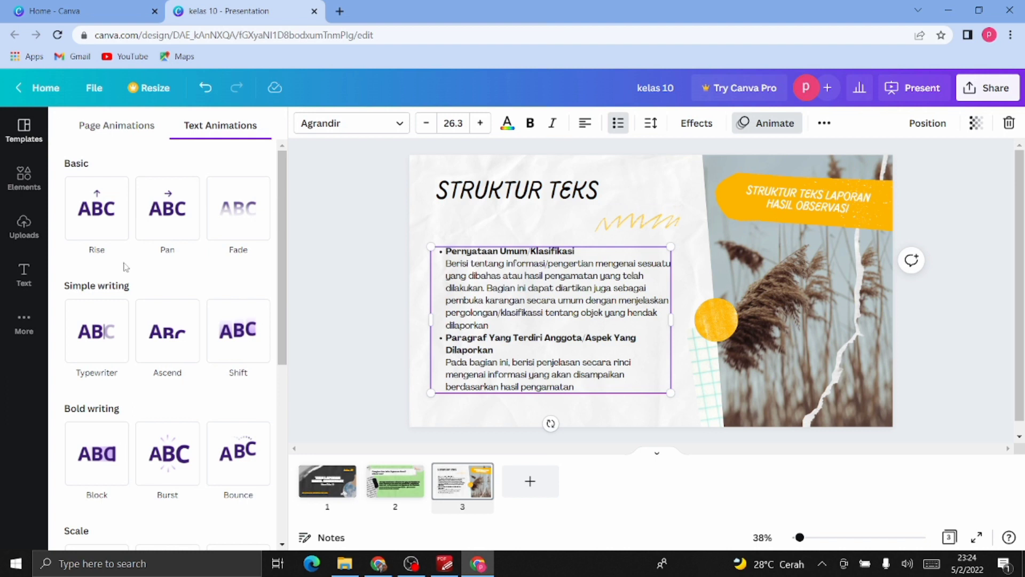
click(121, 127)
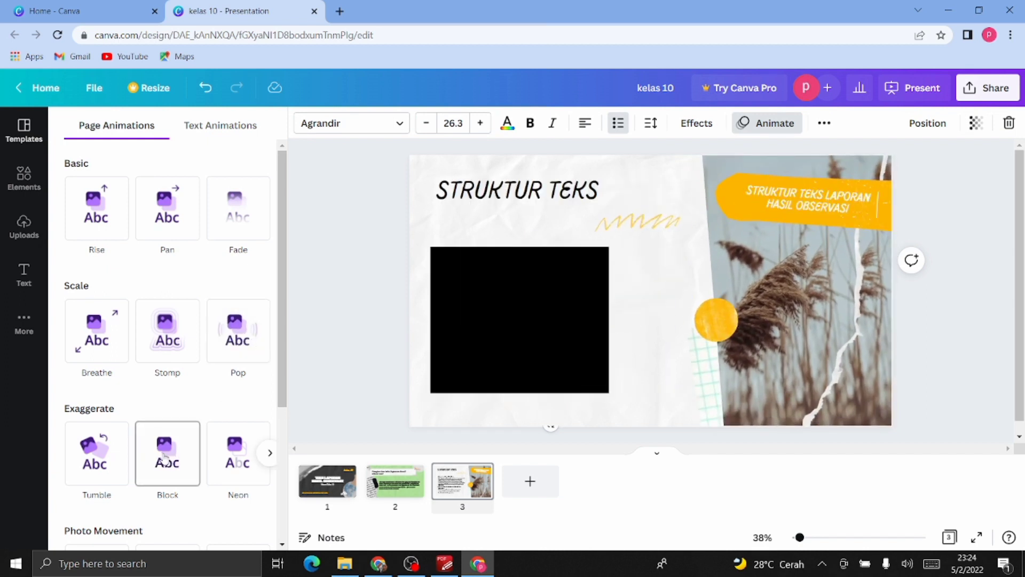
scroll(163, 456, down, 4)
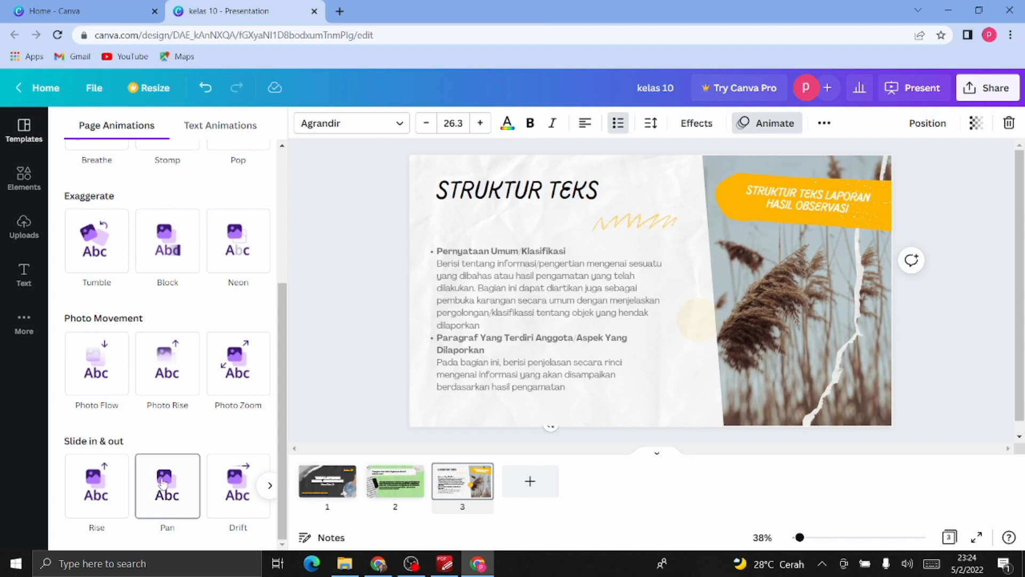
click(235, 487)
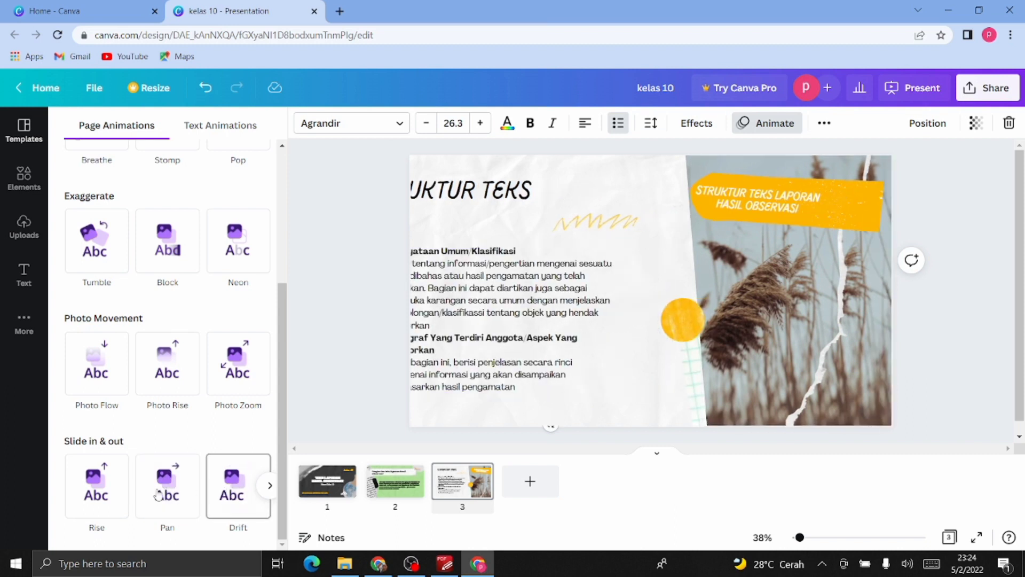
click(169, 486)
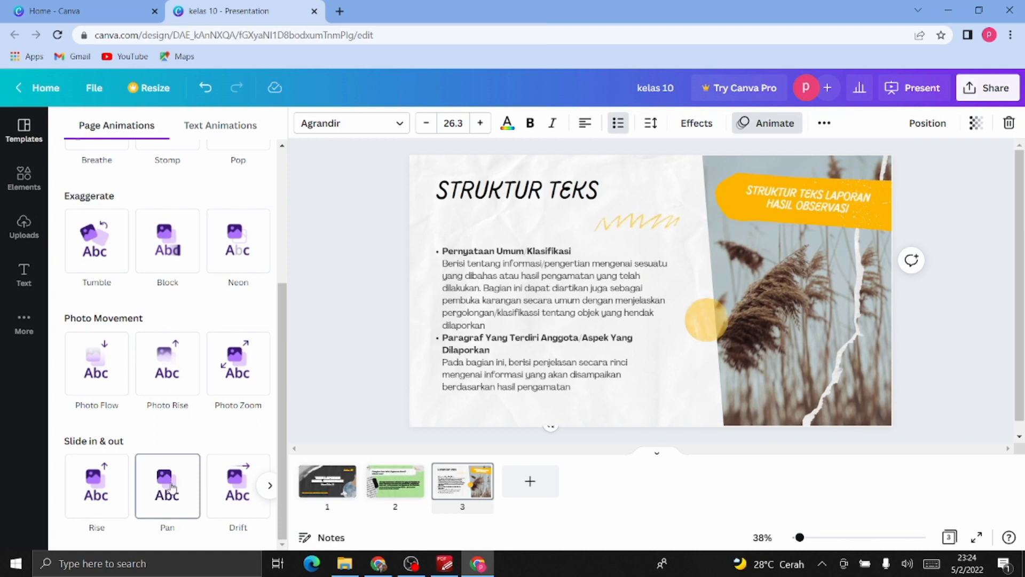
click(265, 489)
click(267, 487)
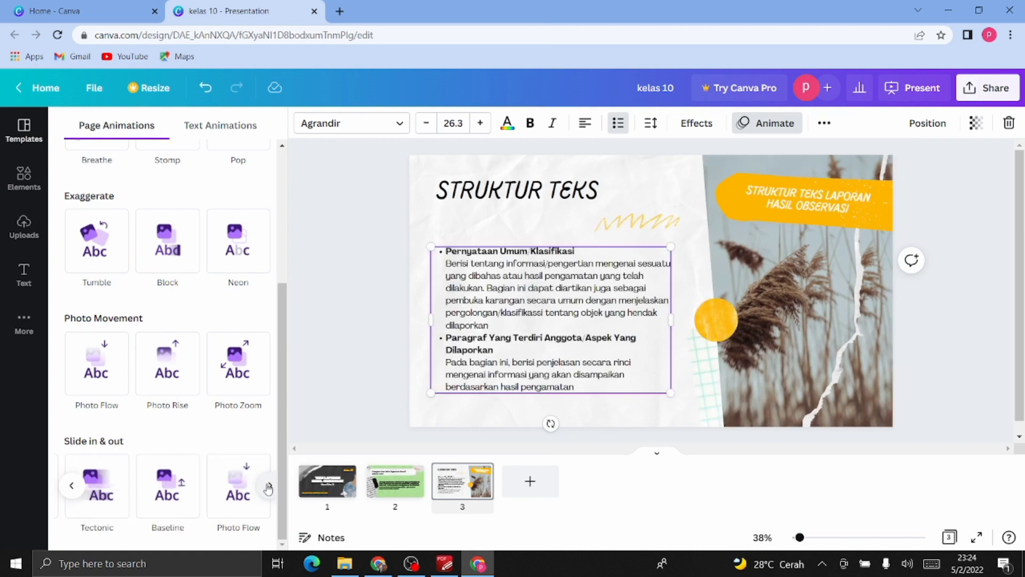
click(229, 491)
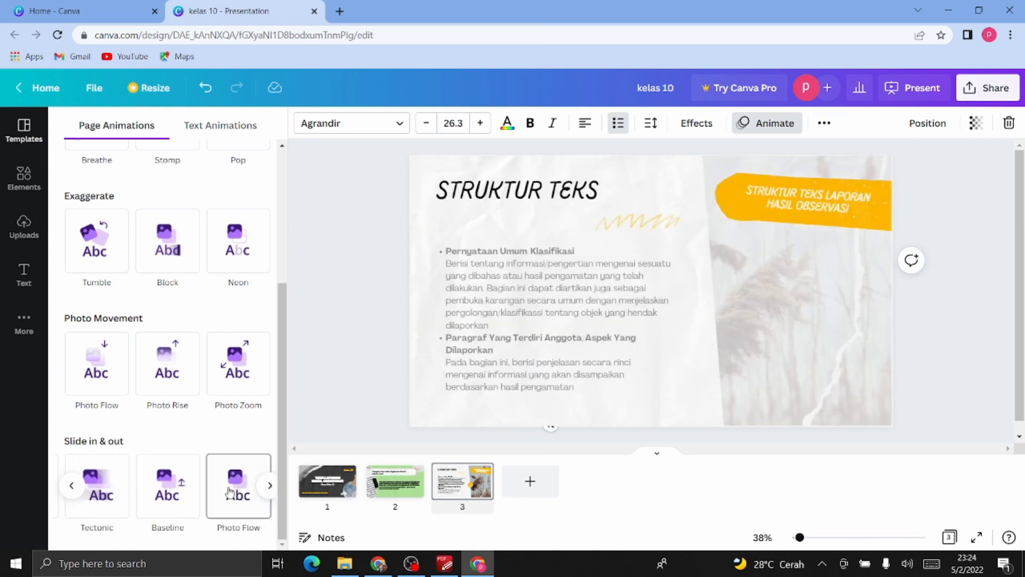
click(172, 500)
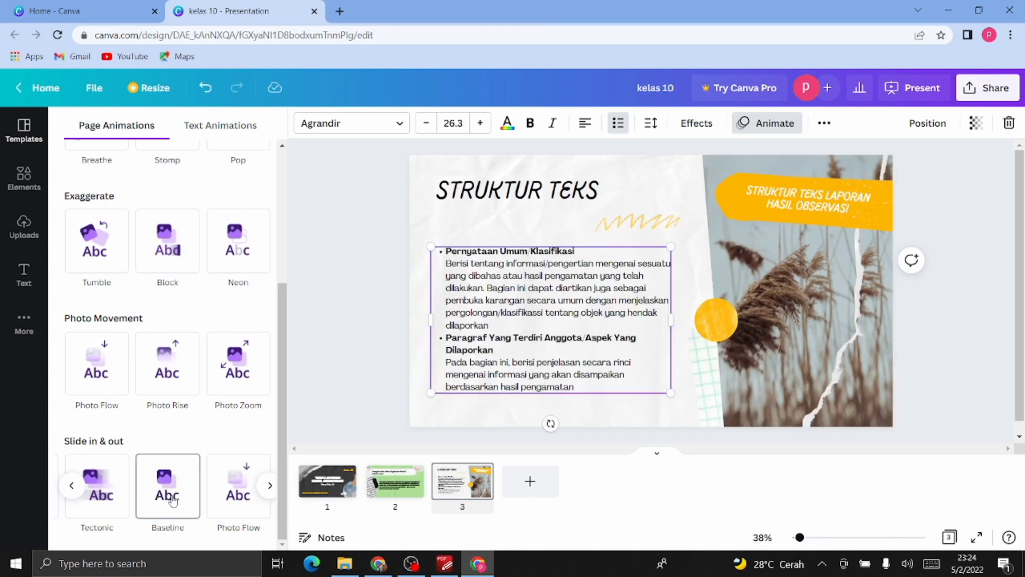
click(172, 499)
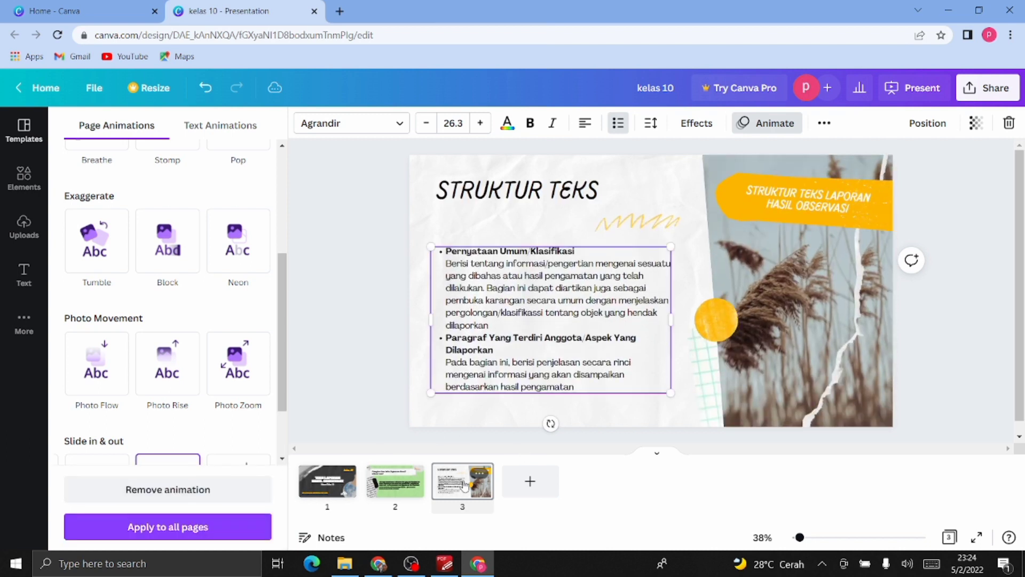
- Set the third slide's timing to 15.0 seconds
click(464, 483)
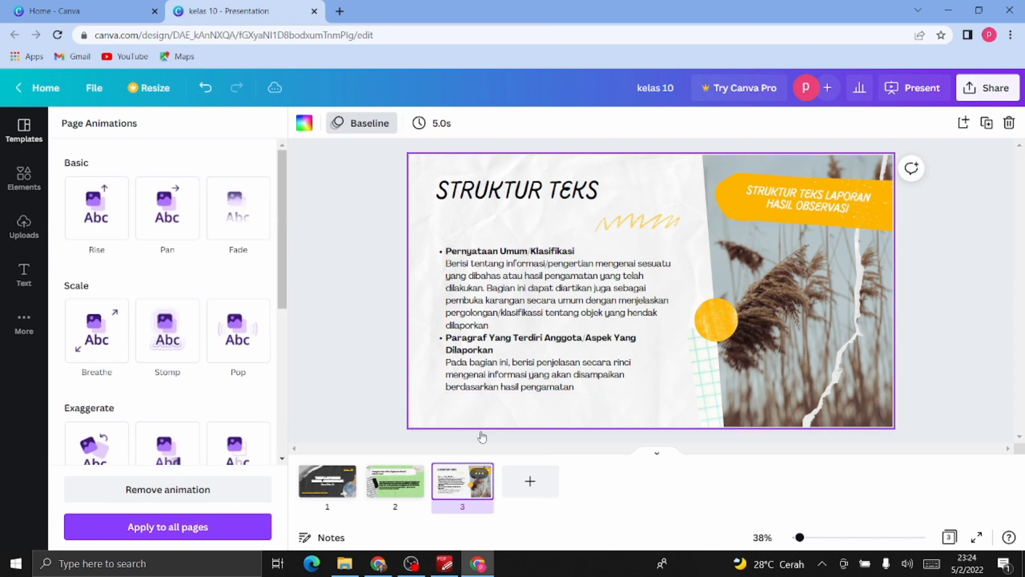
click(436, 123)
drag(451, 183, 496, 186)
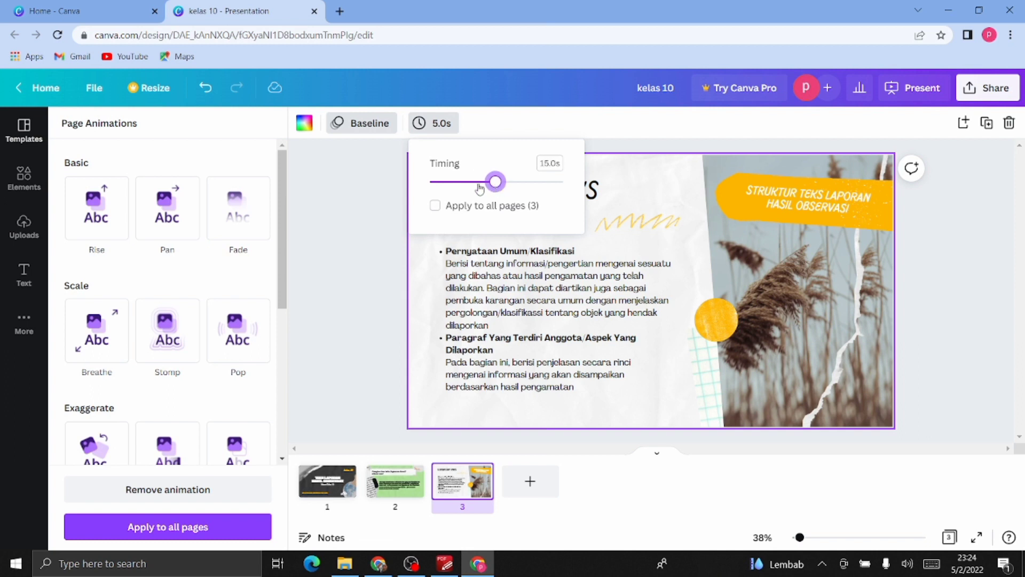
click(360, 240)
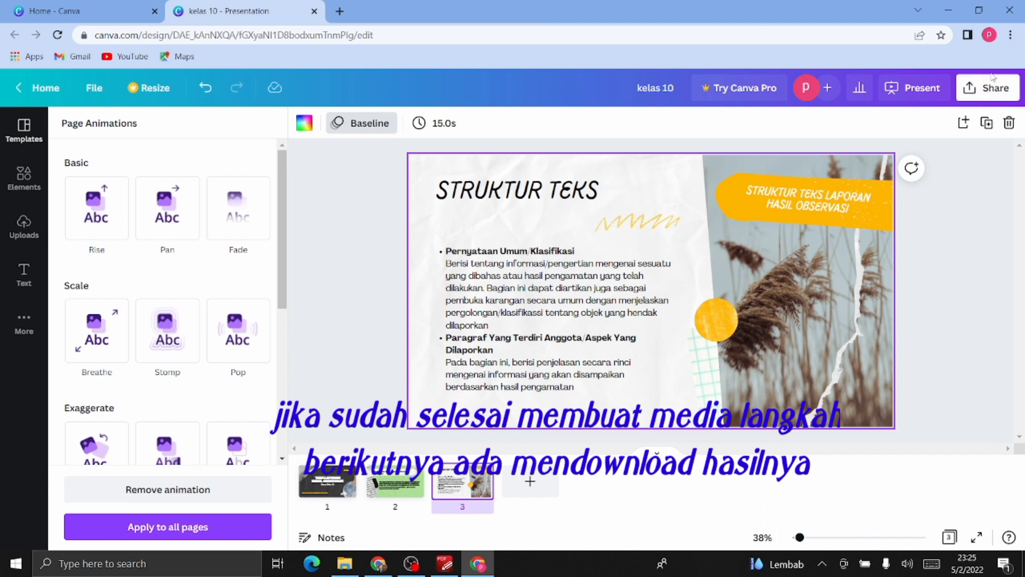
- Download all pages of the presentation as an MP4 Video and show the downloaded kelas 10.mp4 in its folder
click(989, 96)
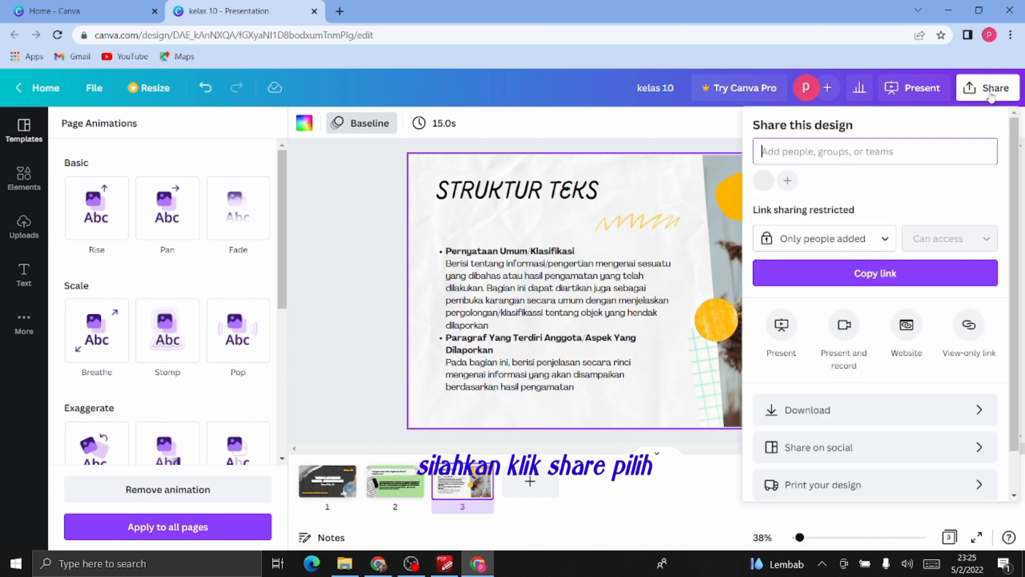
click(865, 418)
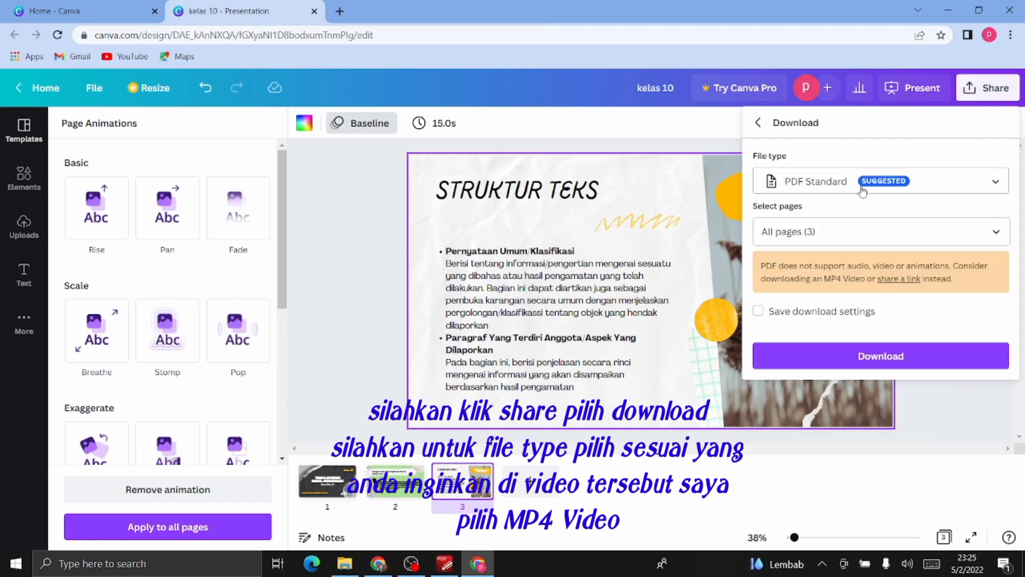
click(826, 186)
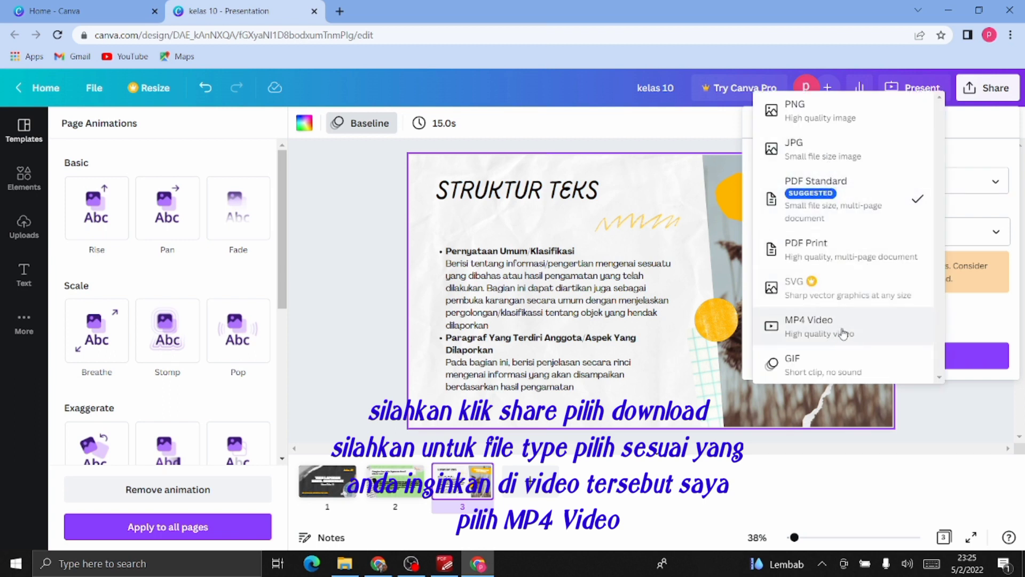
click(819, 326)
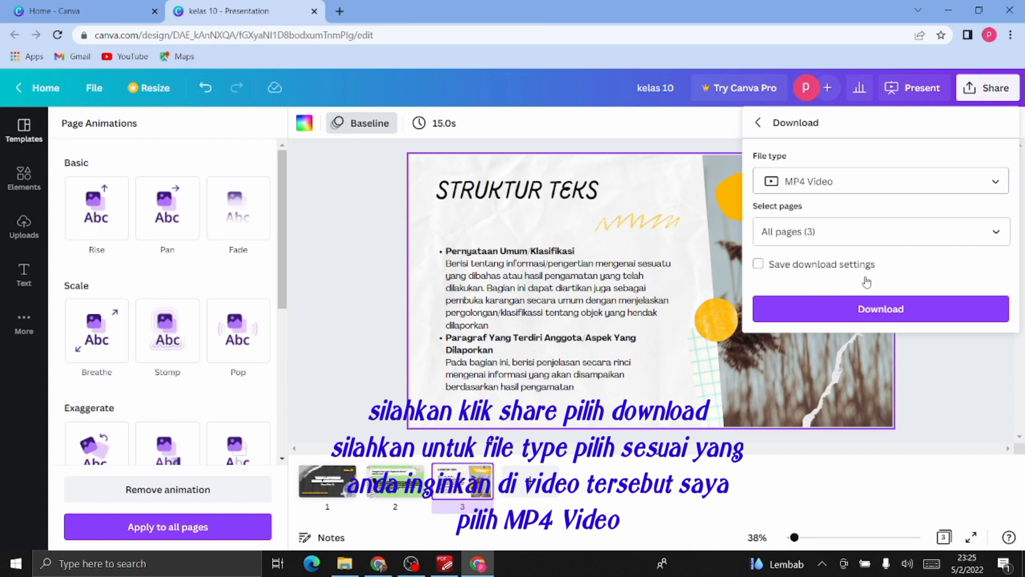
click(880, 310)
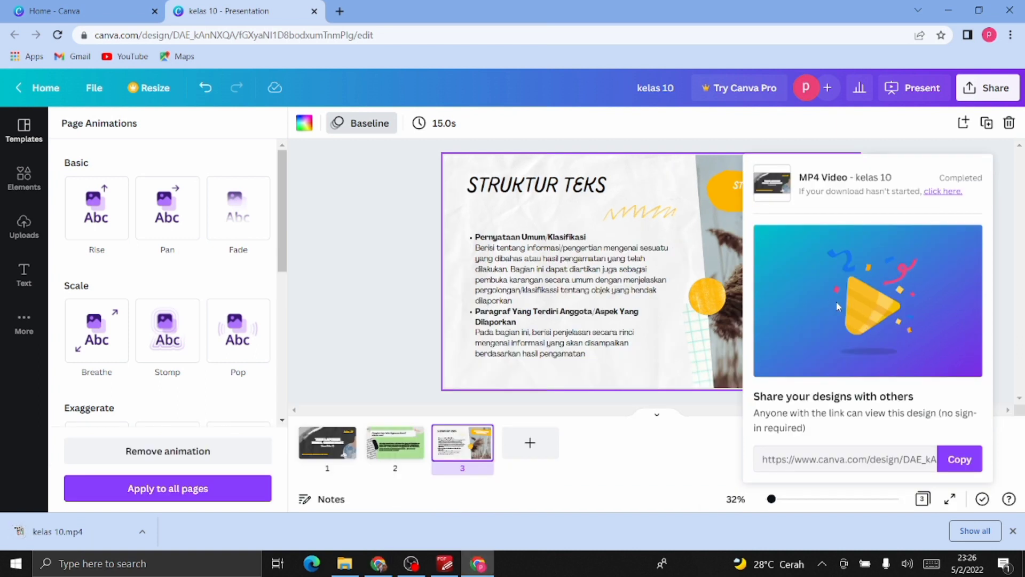
click(143, 532)
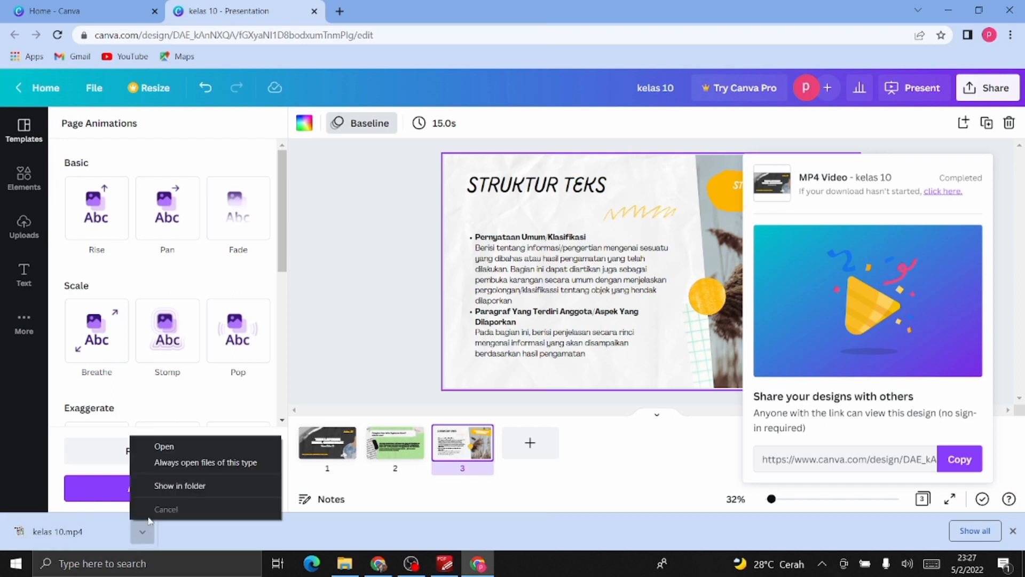
click(160, 485)
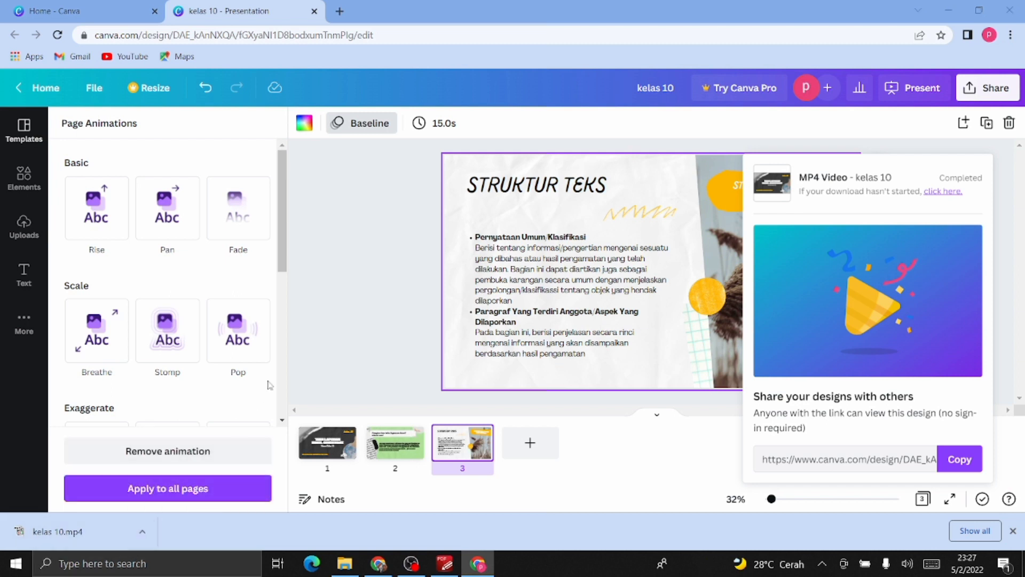